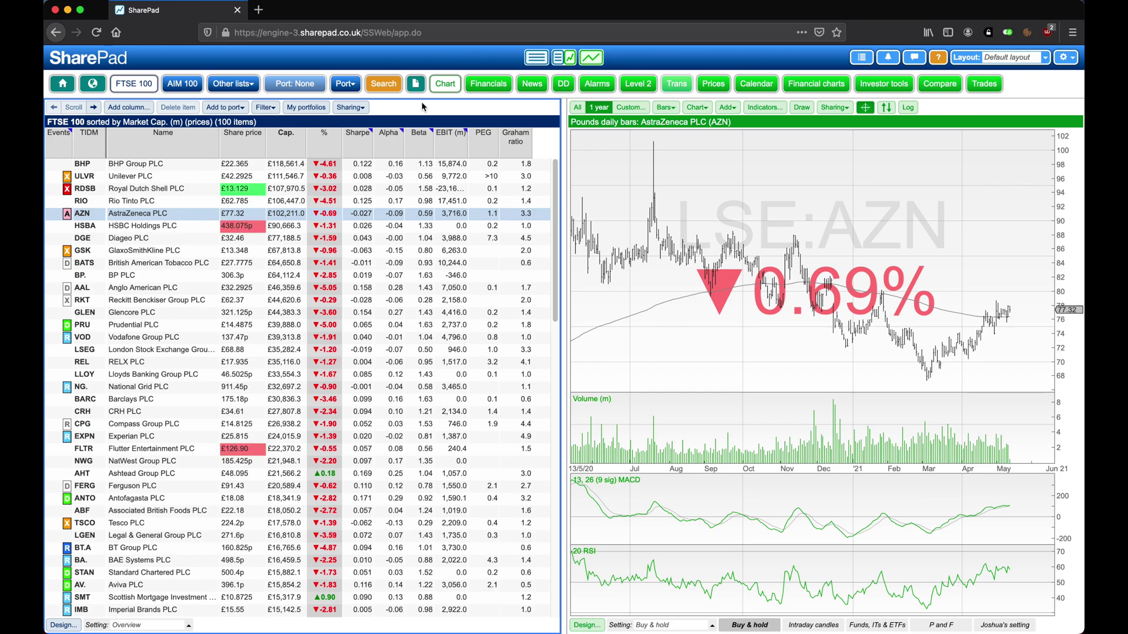
Create a new Normal portfolio named 'test' in Pound sterling.
left_click(350, 84)
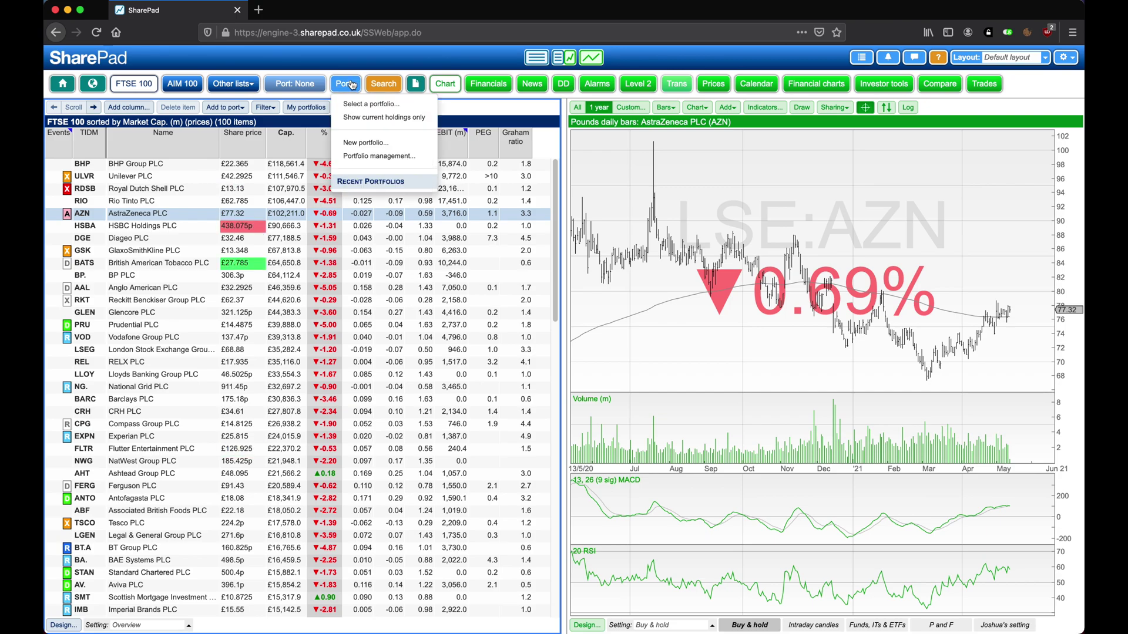
left_click(361, 143)
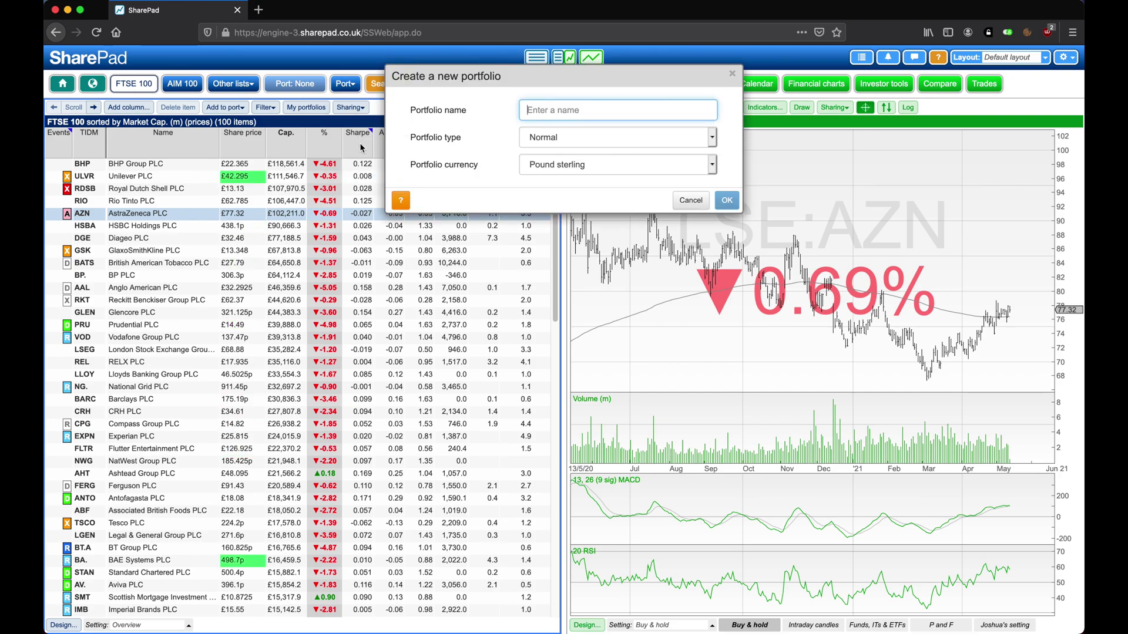
type("test")
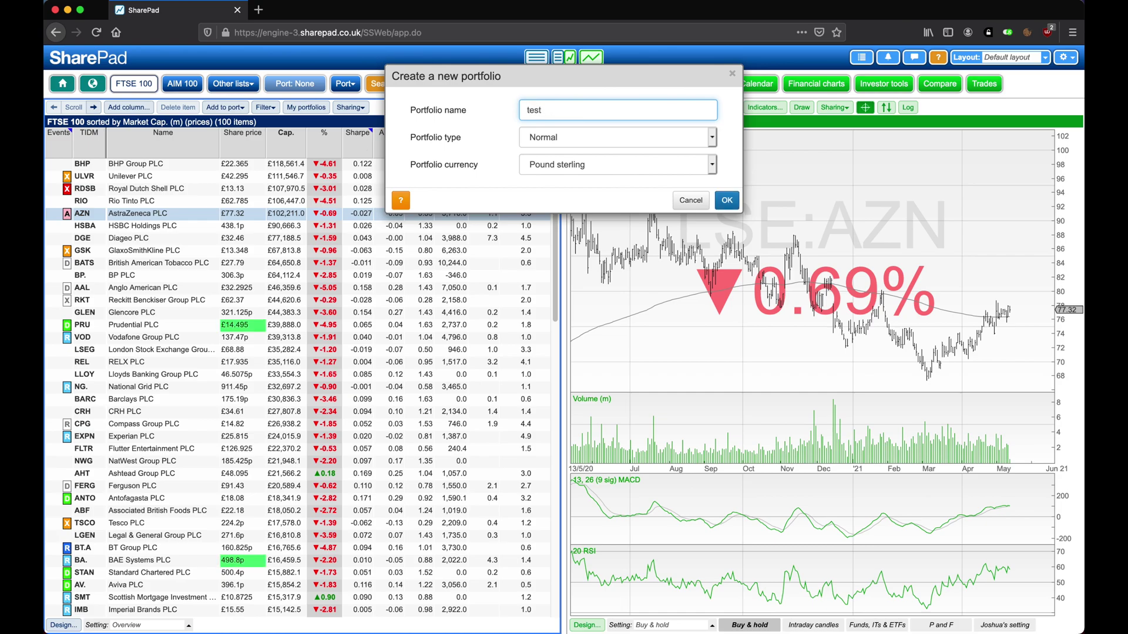
left_click(728, 202)
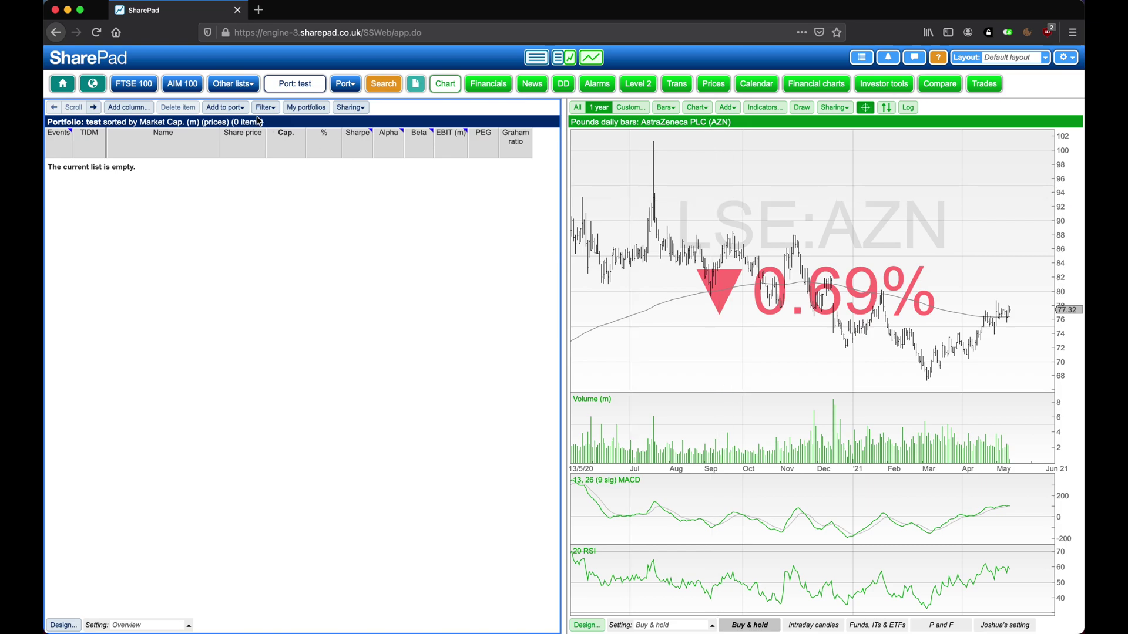
Search 'hotel' and add Hotel Chocolat Group Ltd (LSE:HOTC) to the test portfolio.
left_click(235, 109)
left_click(239, 127)
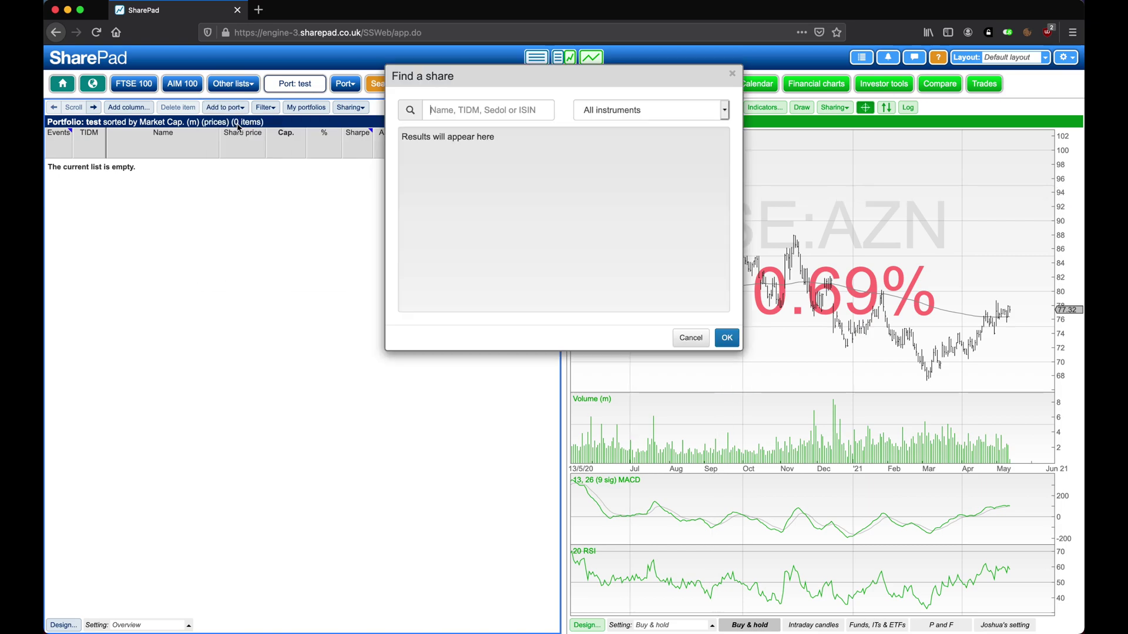
type("h")
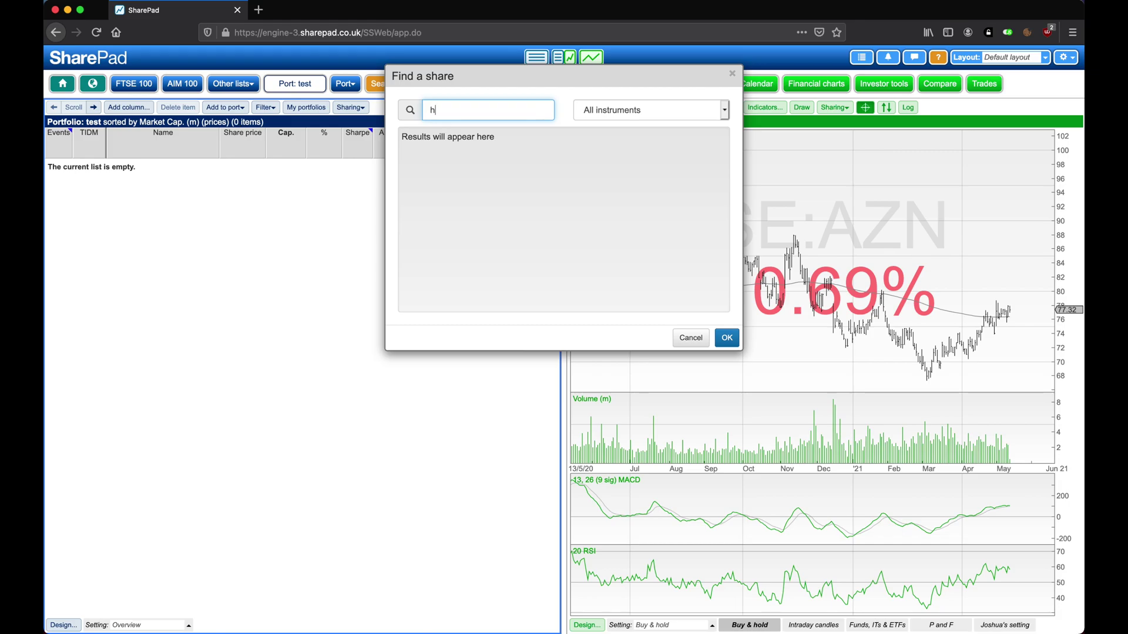
type("otel")
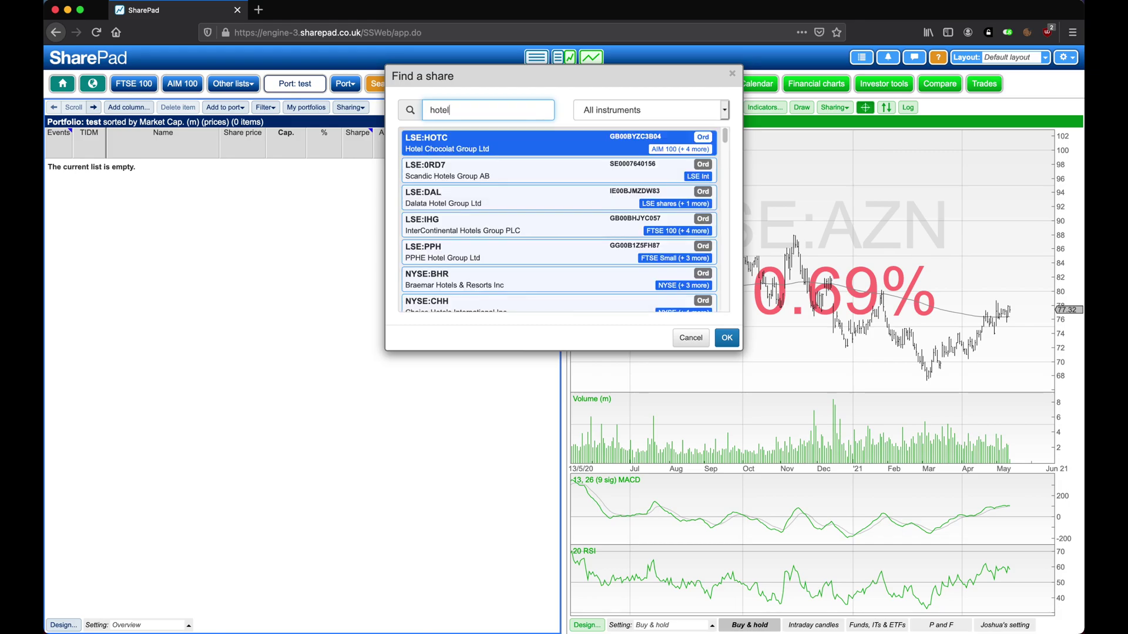
left_click(732, 340)
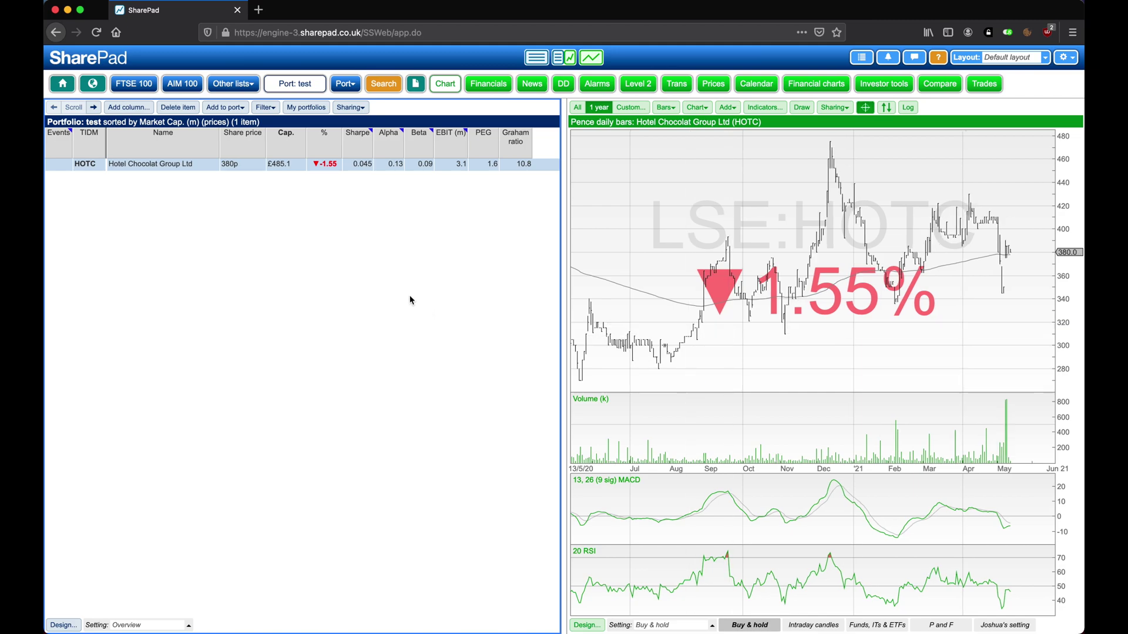
Enter the identifiers gsk, tsco, boo, gaw and vod in Add multiple shares.
left_click(224, 109)
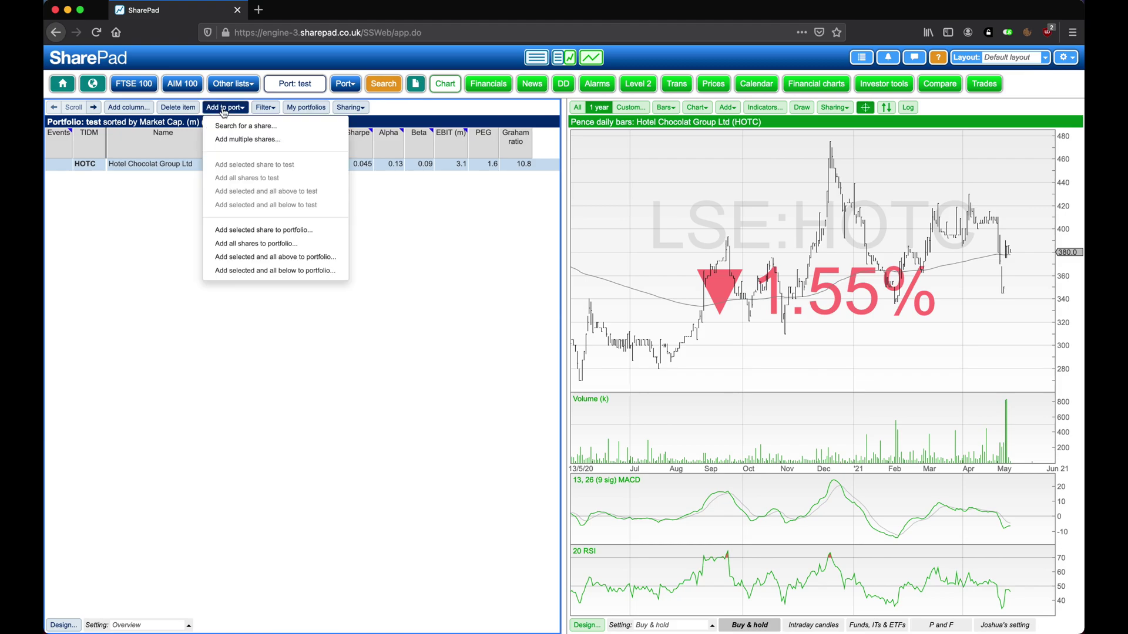
left_click(242, 140)
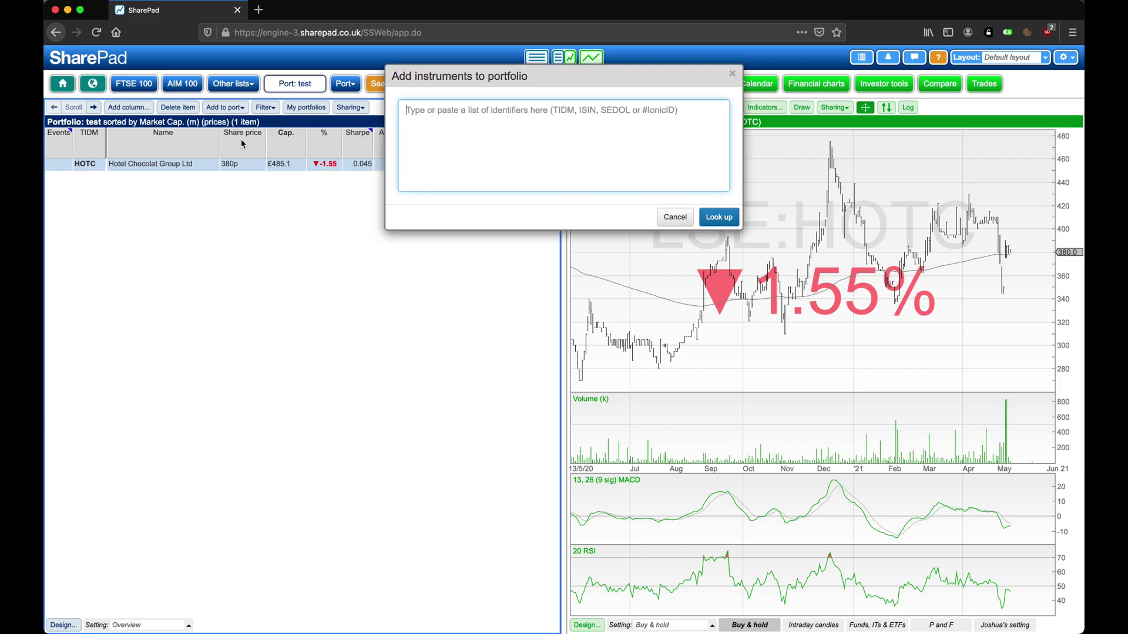
type("gsk")
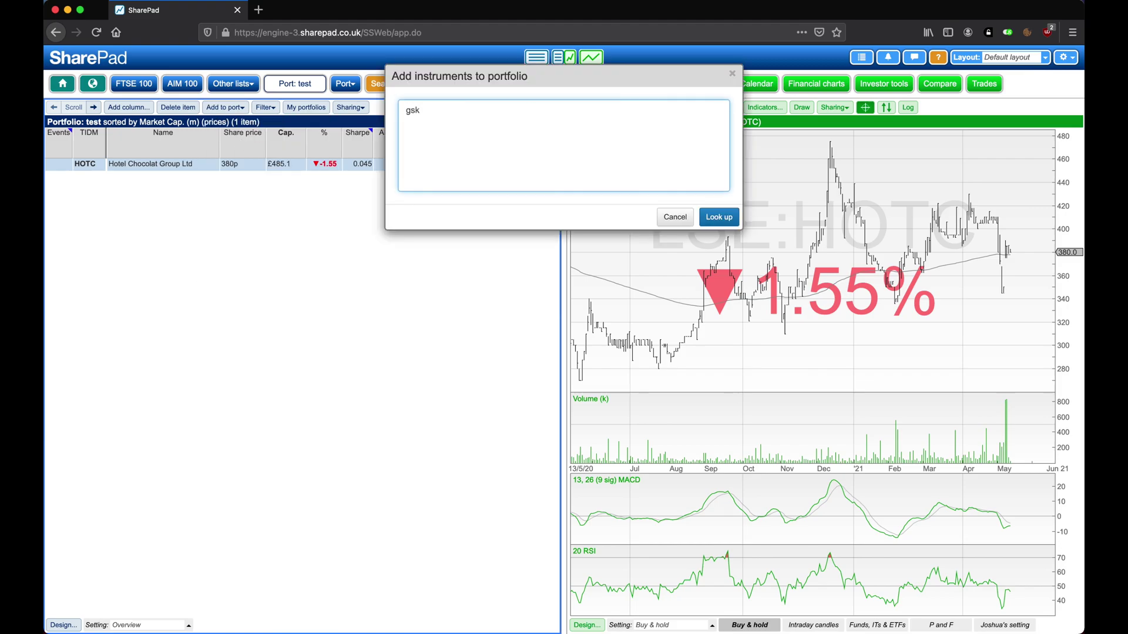
key("Return")
type("tsco")
key("Return")
type("boo")
key("Return")
type("gaw")
key("Return")
type("vod")
Look up the five identifiers, keep Vodafone's London listing, and add them to the portfolio.
left_click(732, 217)
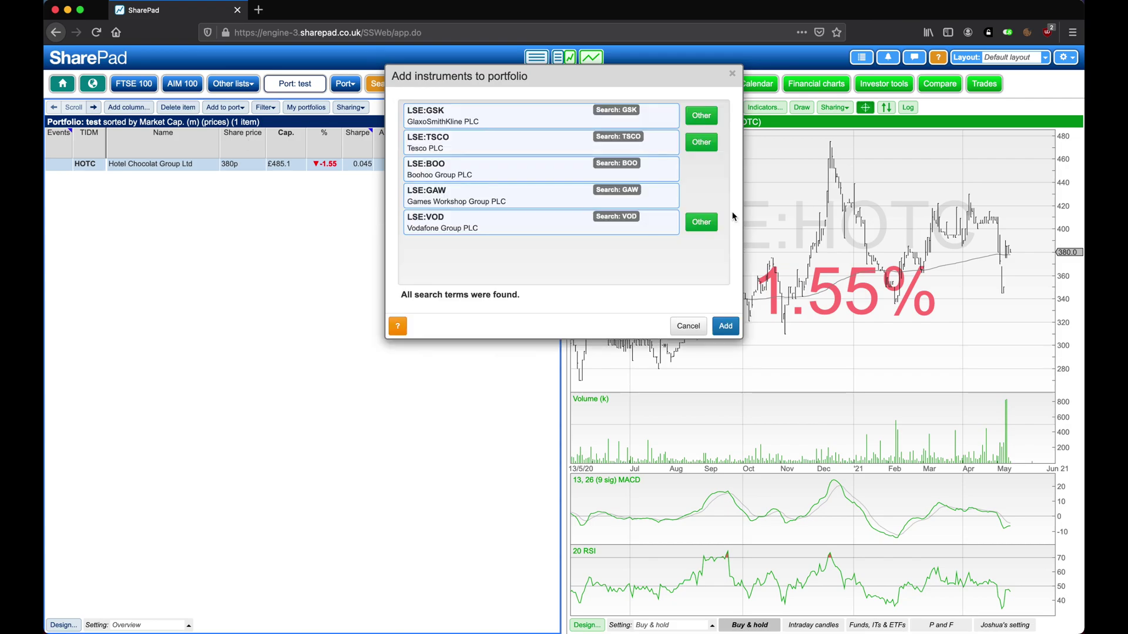
left_click(707, 224)
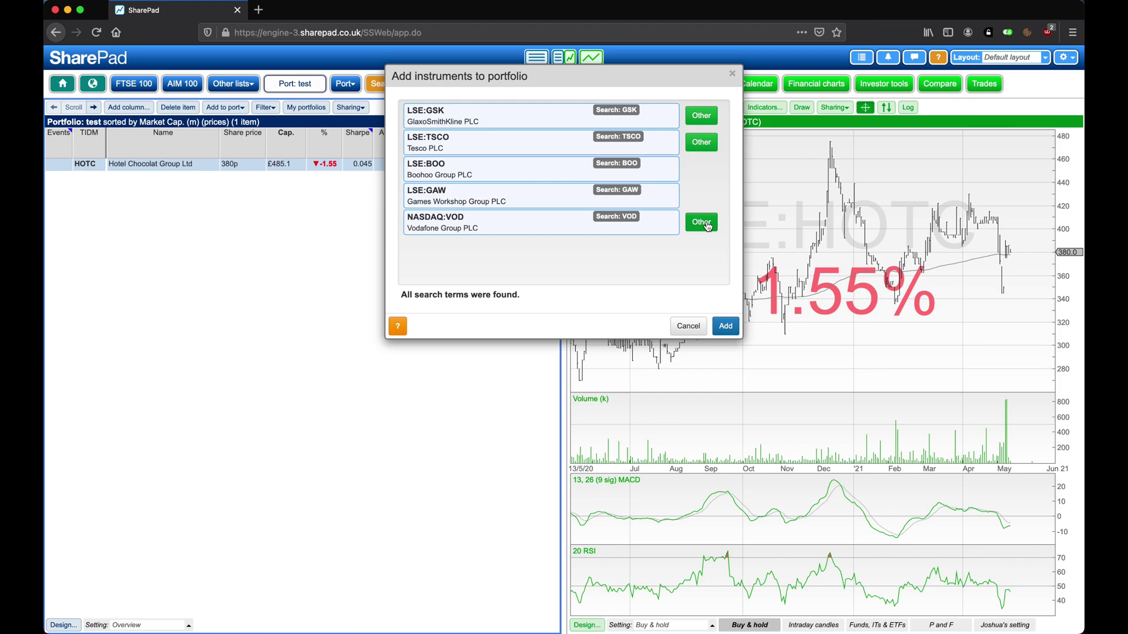
left_click(708, 225)
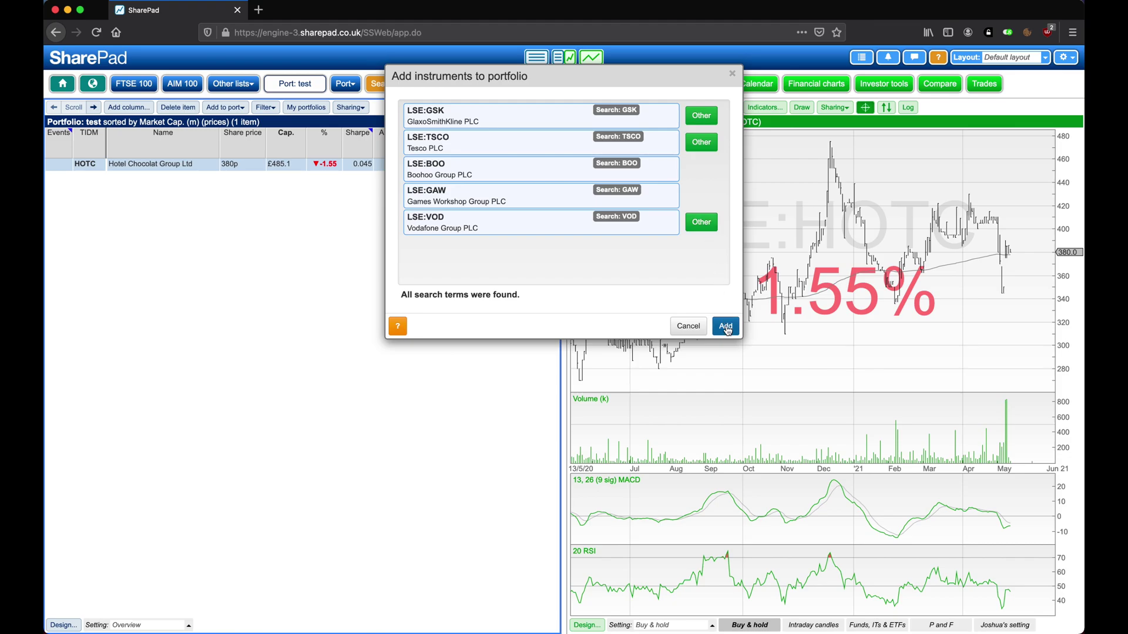
left_click(726, 326)
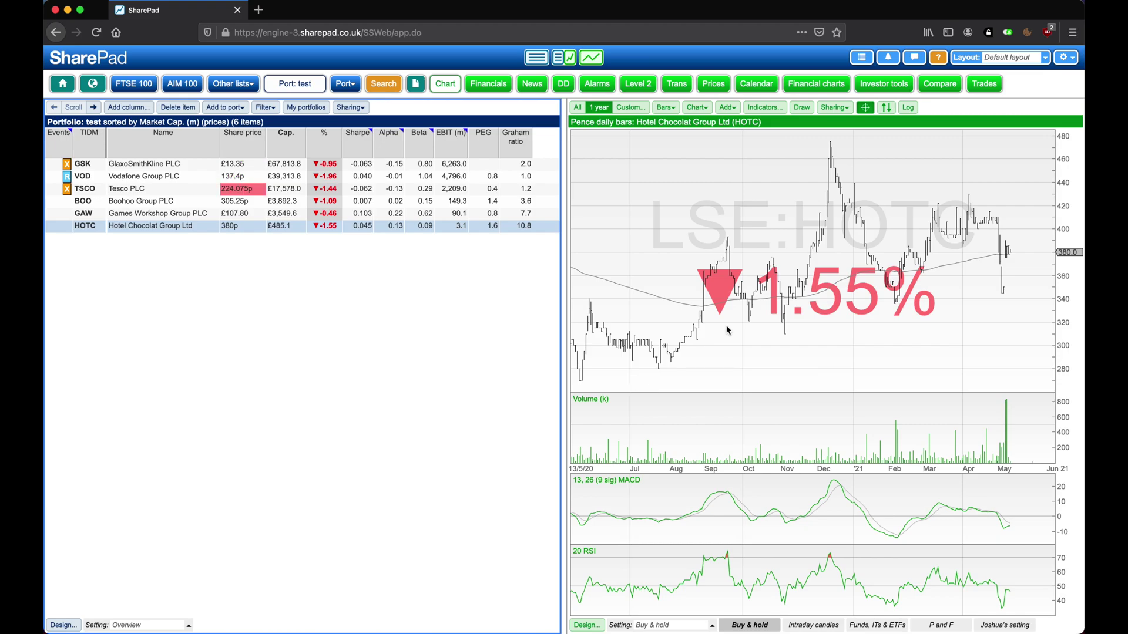
Sort the FTSE 100 by daily % change and add Ocado and every share above it to Green watch.
left_click(136, 88)
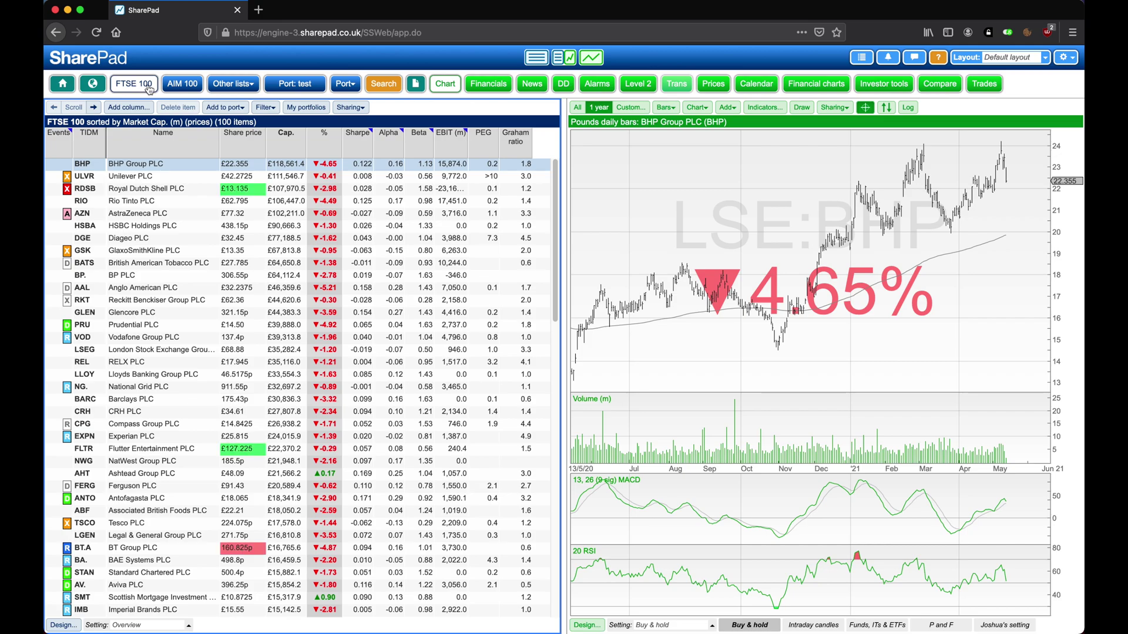
left_click(329, 148)
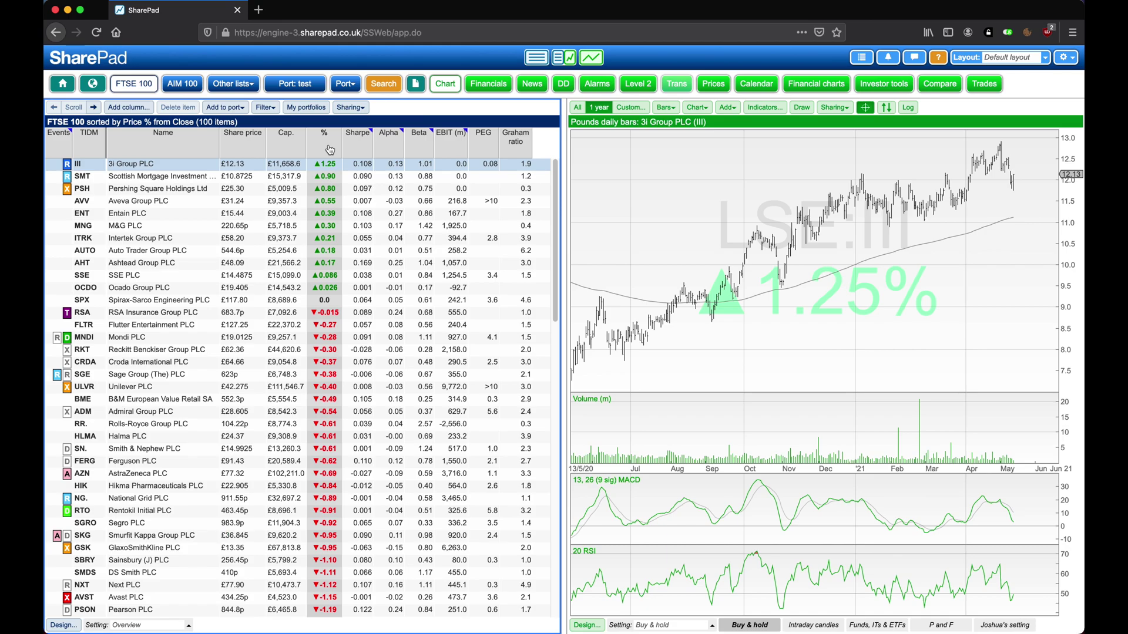
left_click(174, 292)
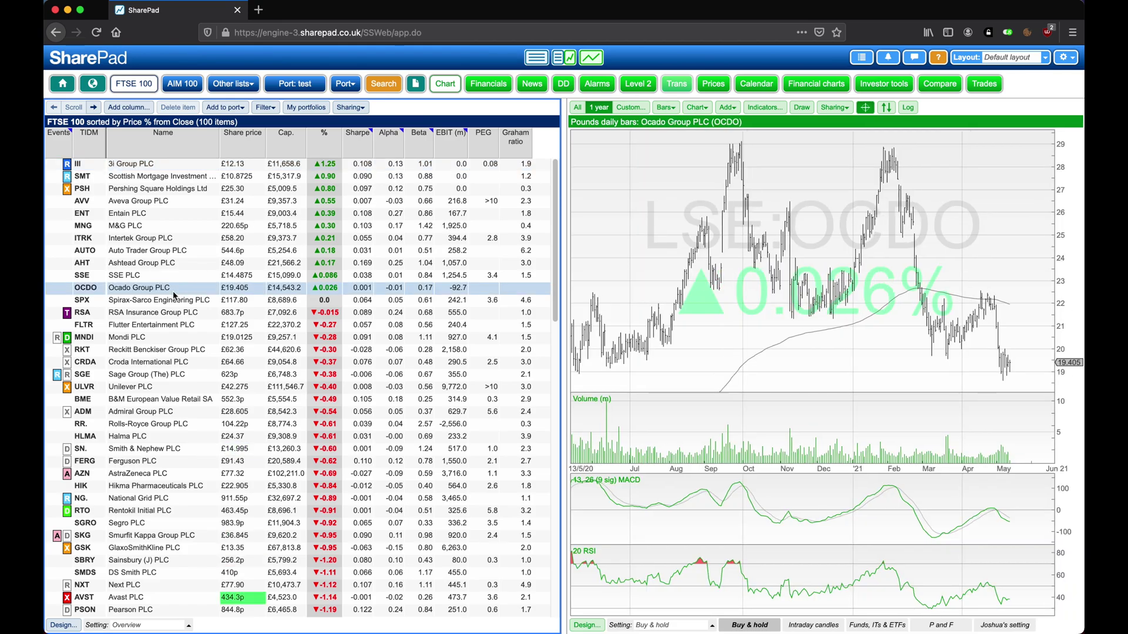
right_click(175, 296)
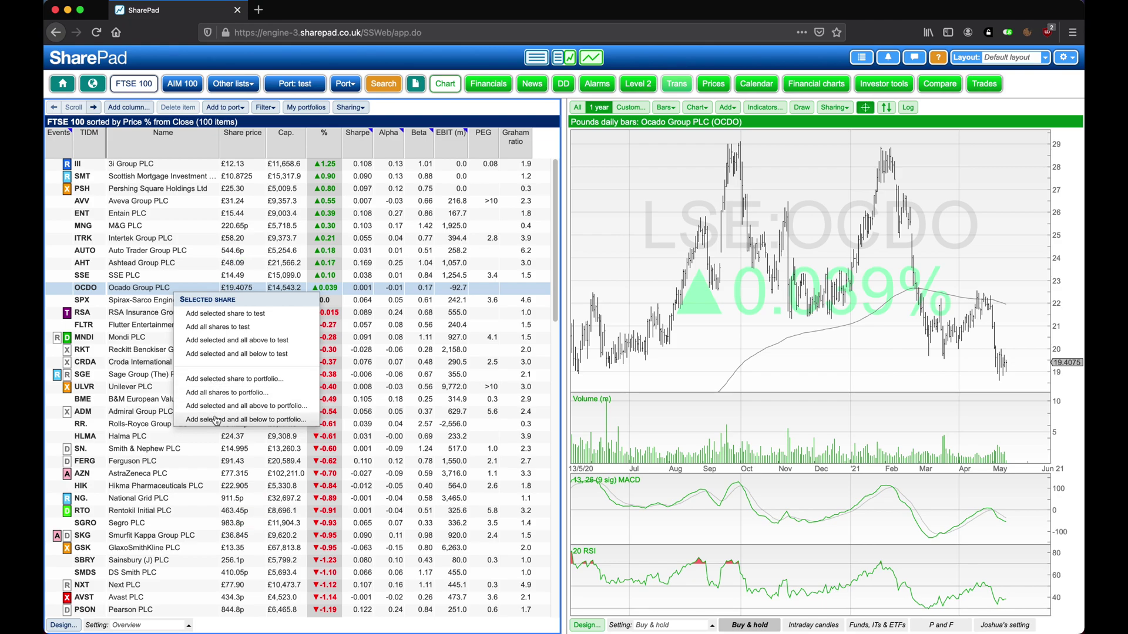
left_click(219, 407)
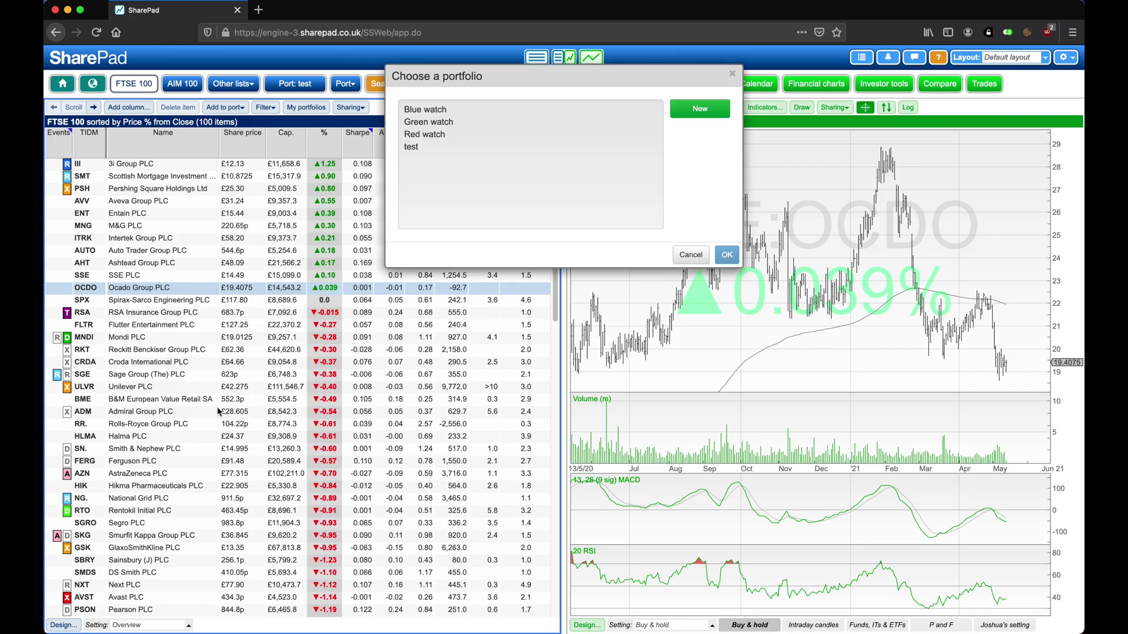
left_click(442, 123)
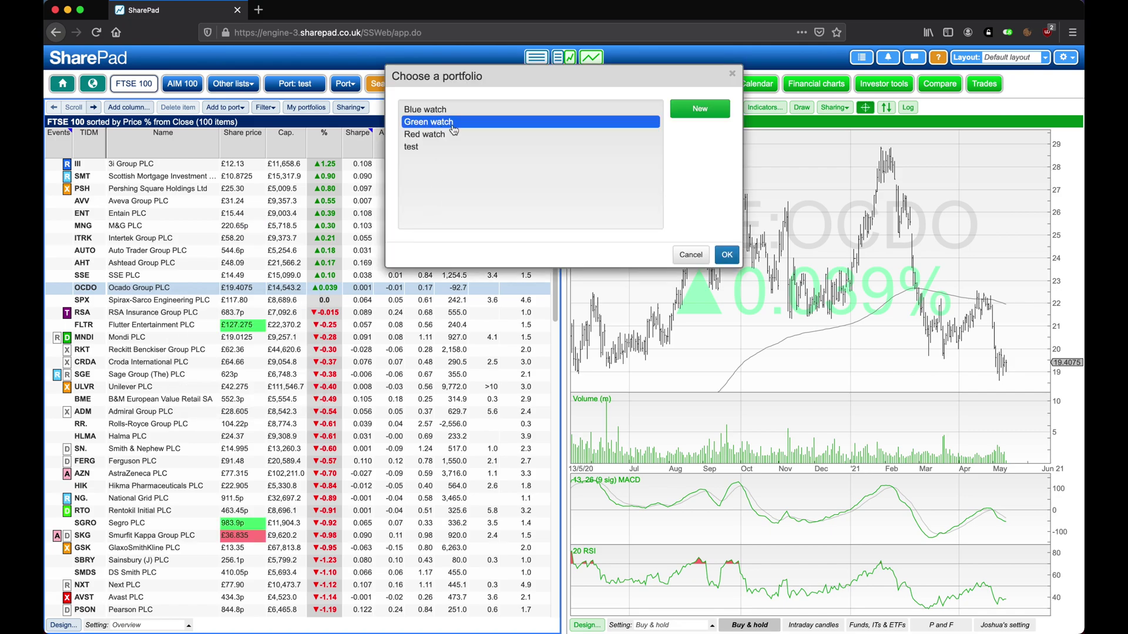
left_click(733, 255)
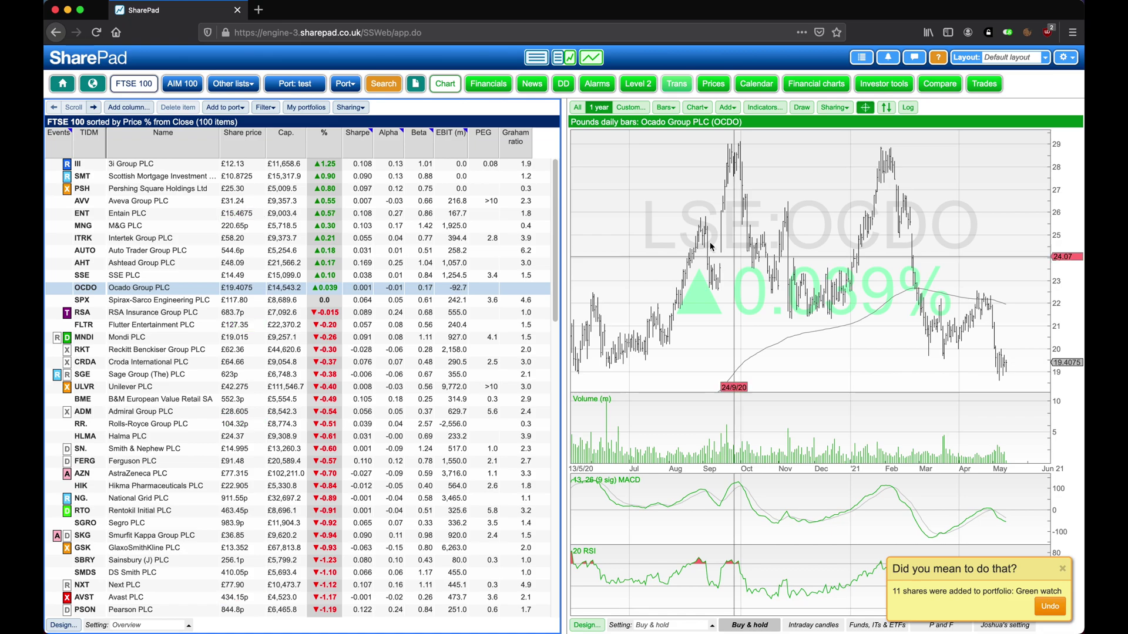
Select Green watch as the displayed portfolio.
left_click(345, 84)
left_click(352, 104)
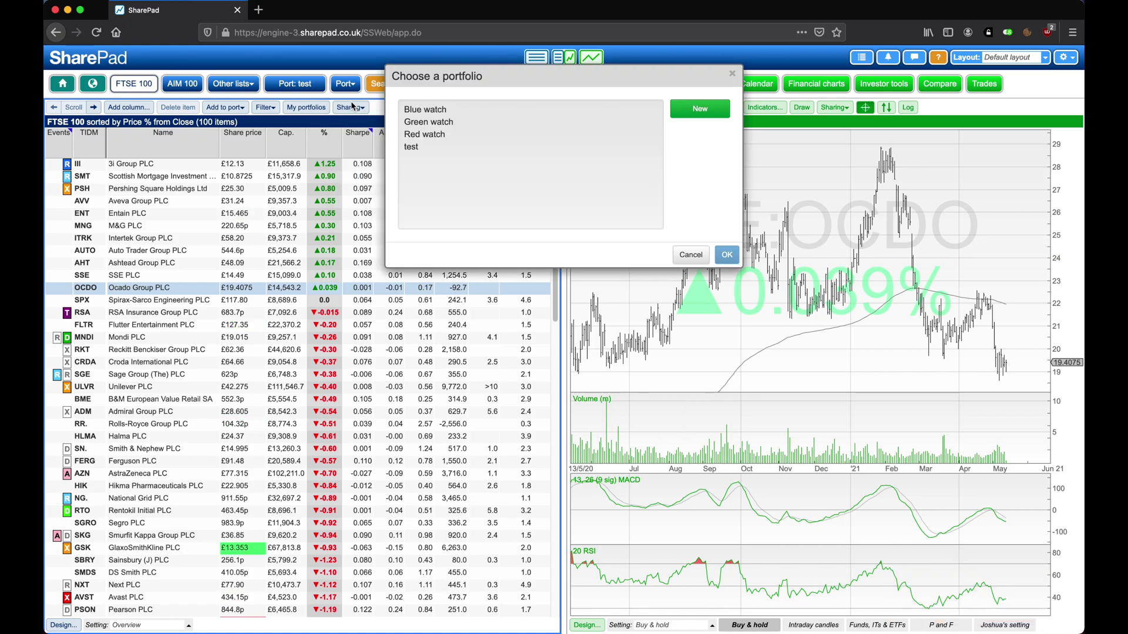
left_click(422, 124)
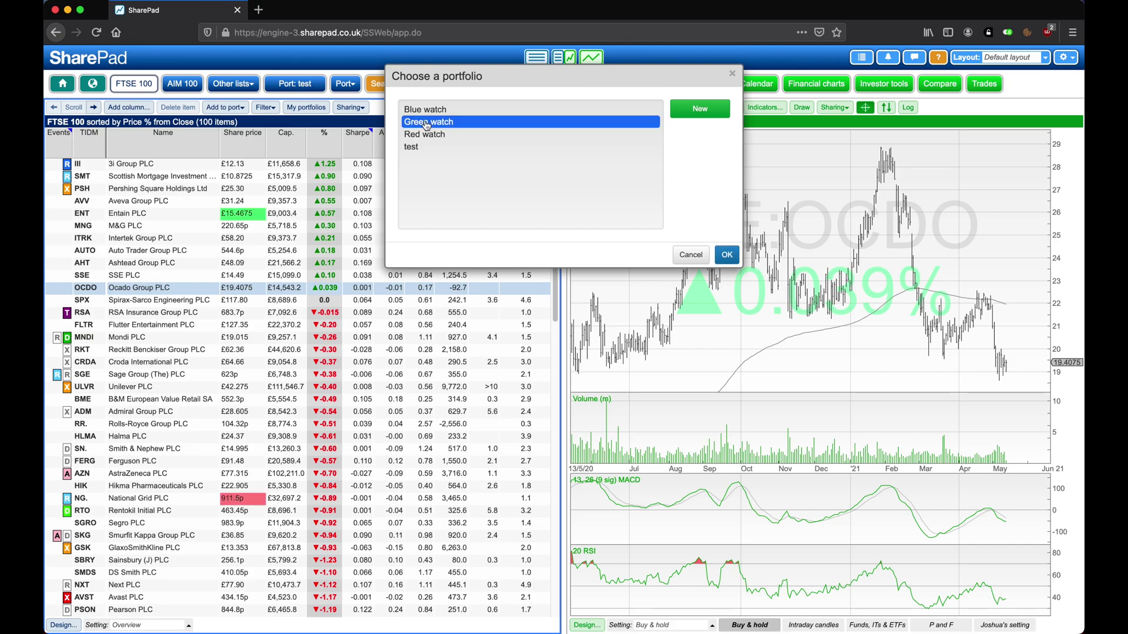
left_click(728, 255)
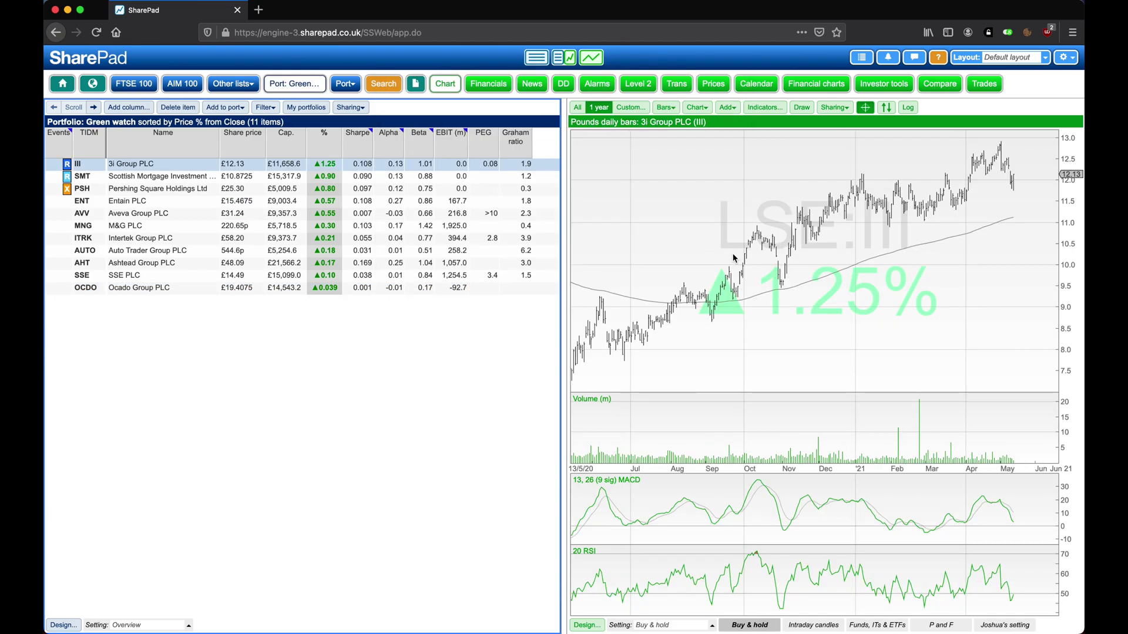
List My portfolios, switch to test and back to Green watch, then show its transactions.
left_click(301, 108)
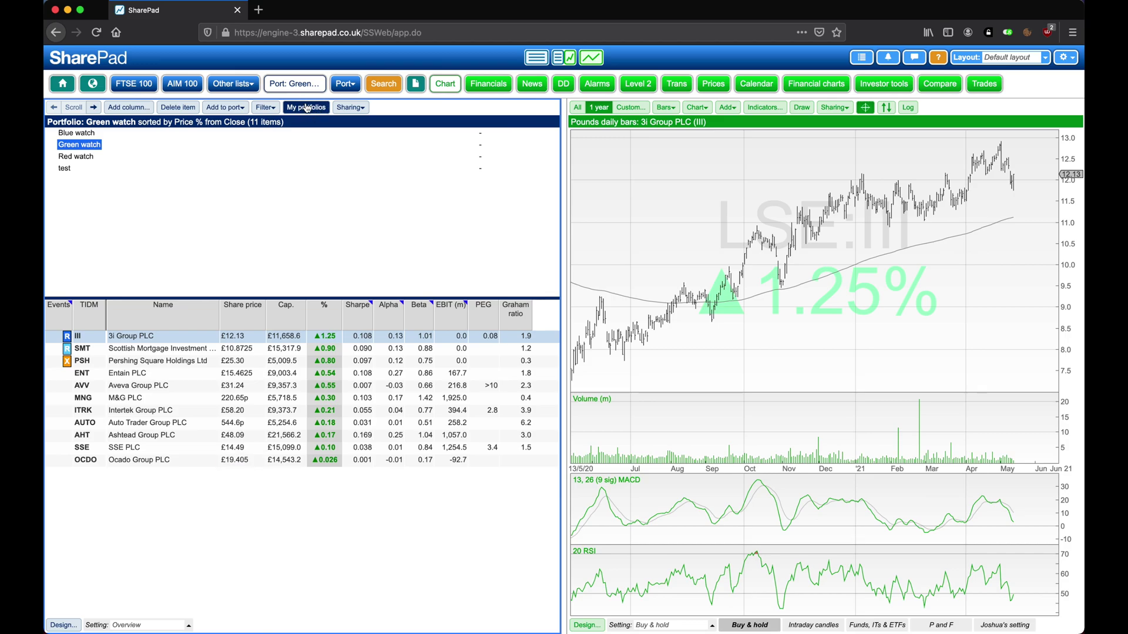
left_click(65, 168)
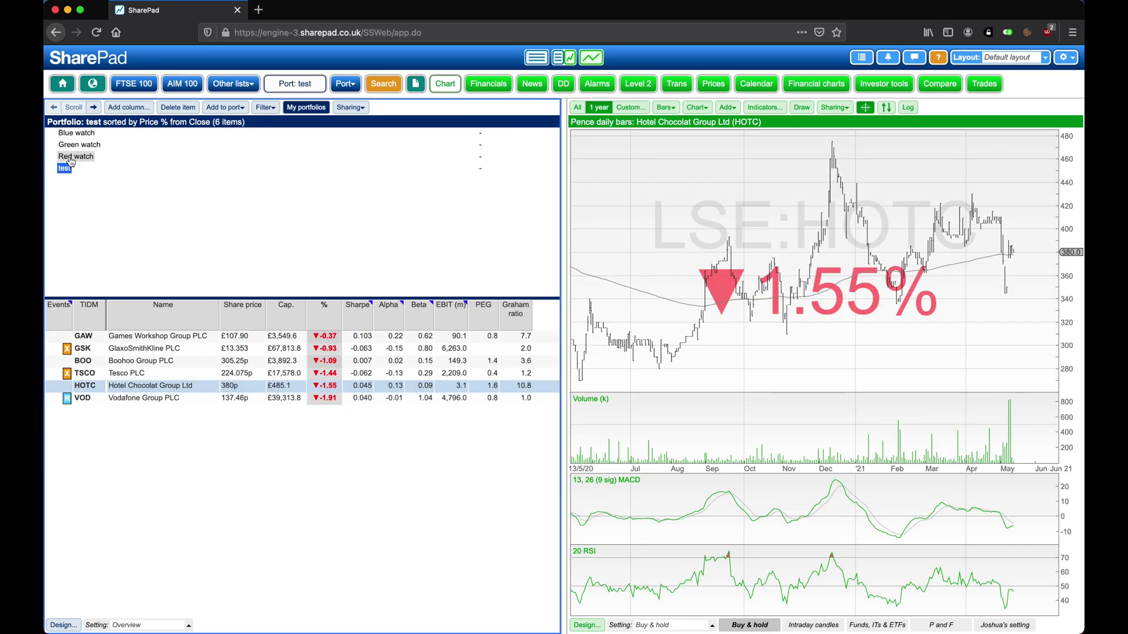
left_click(75, 146)
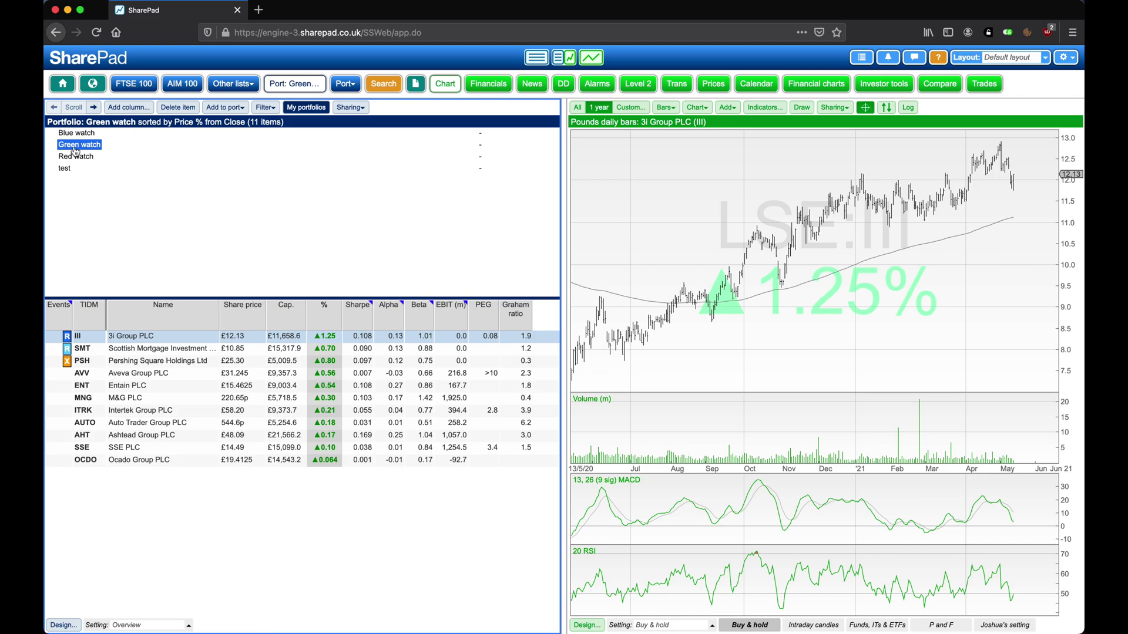
left_click(677, 86)
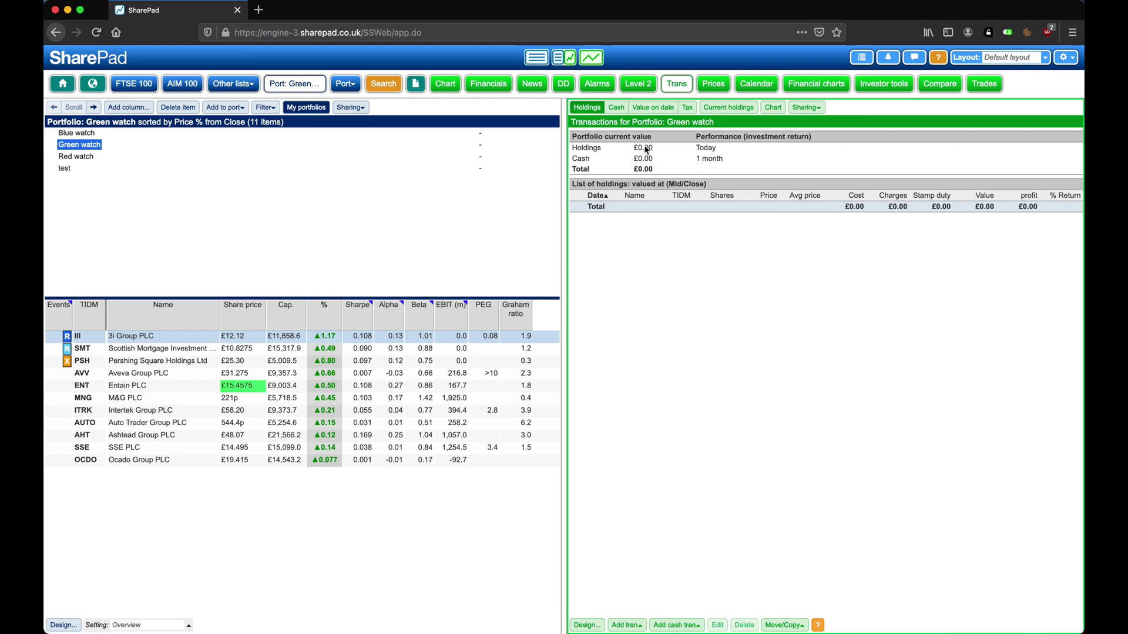
Add a cash credit of 10000 to Green watch dated in May 2015.
left_click(680, 625)
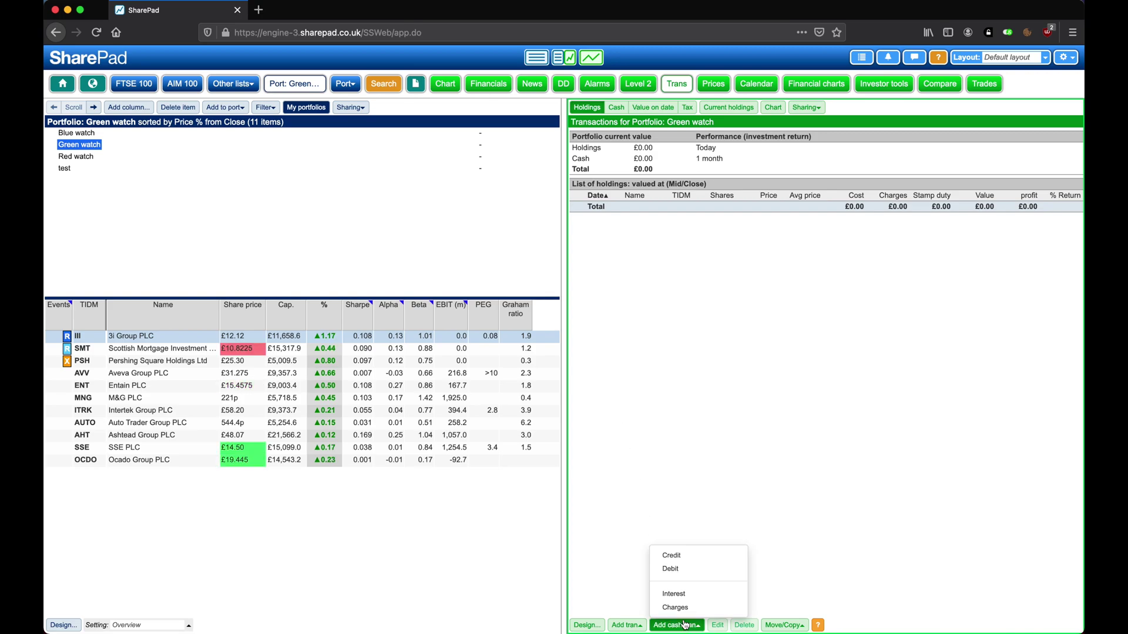
left_click(683, 557)
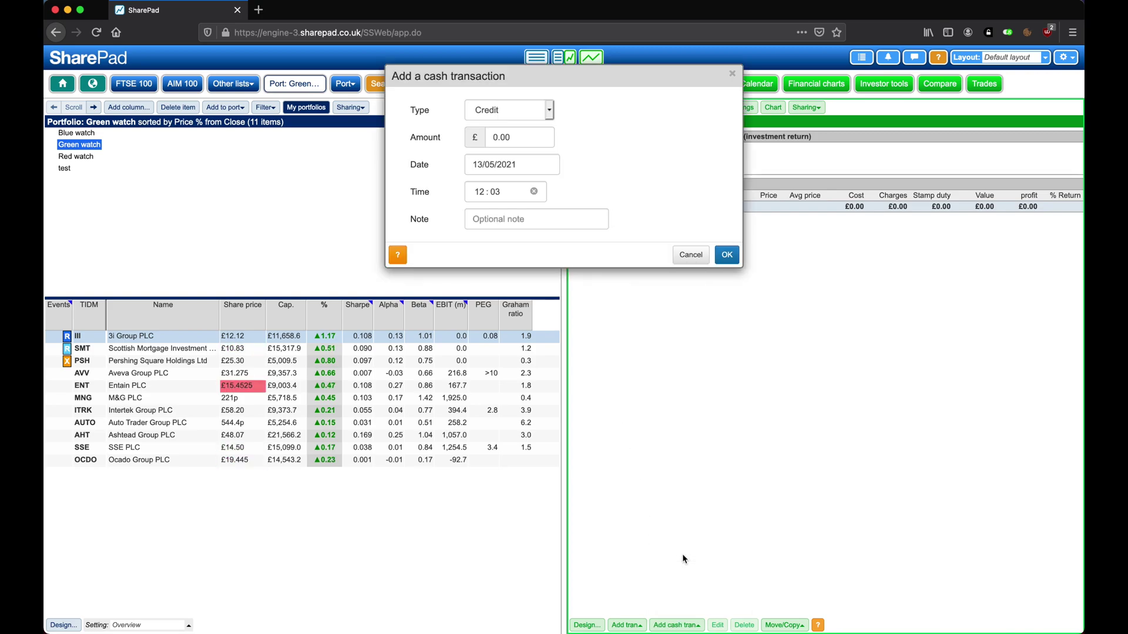
double_click(525, 141)
type("1000")
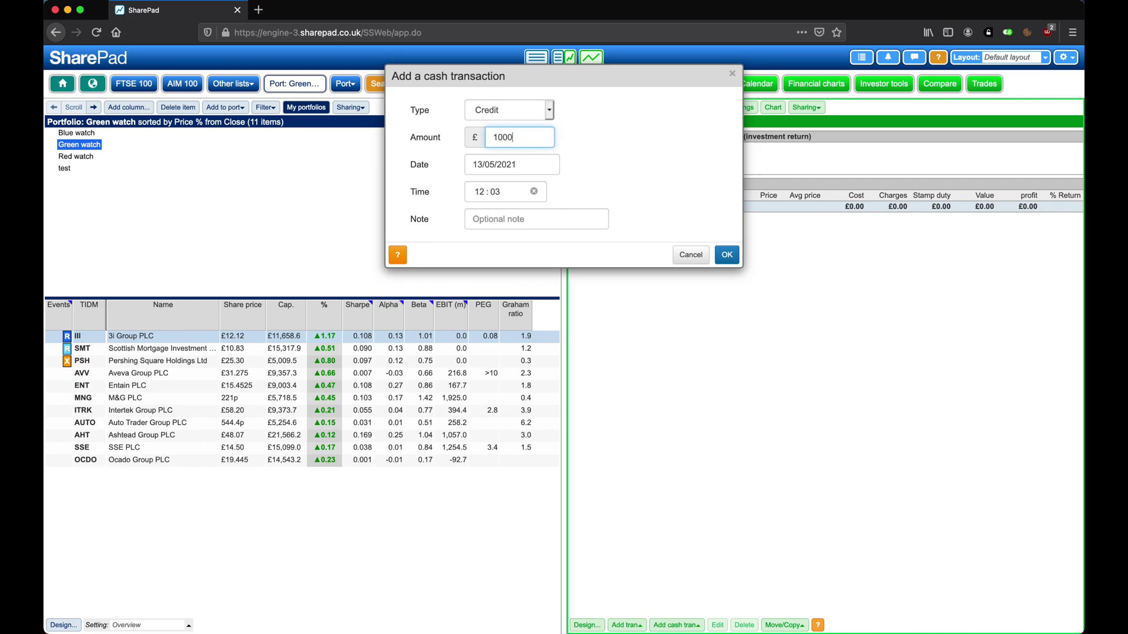
type("0")
left_click(524, 171)
left_click(567, 188)
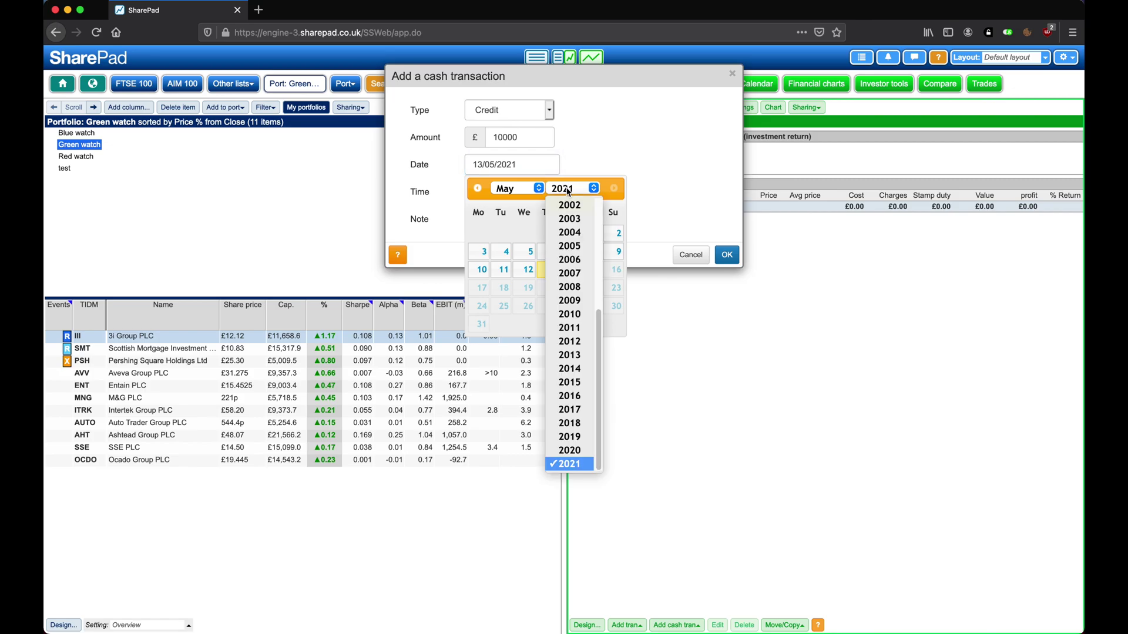
left_click(576, 383)
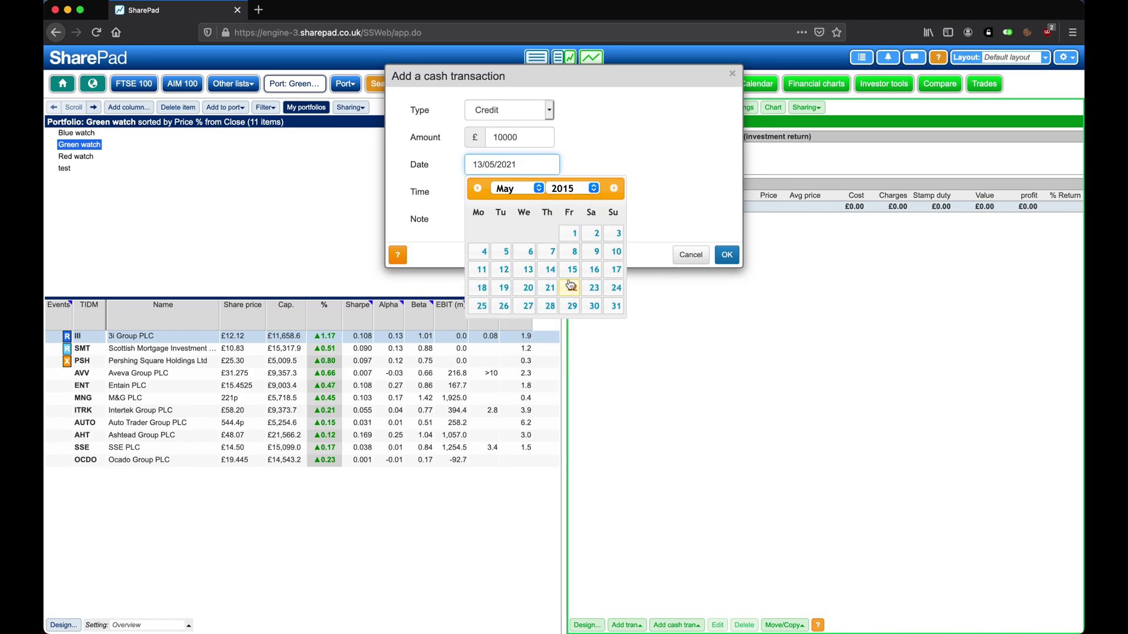
left_click(570, 269)
left_click(727, 254)
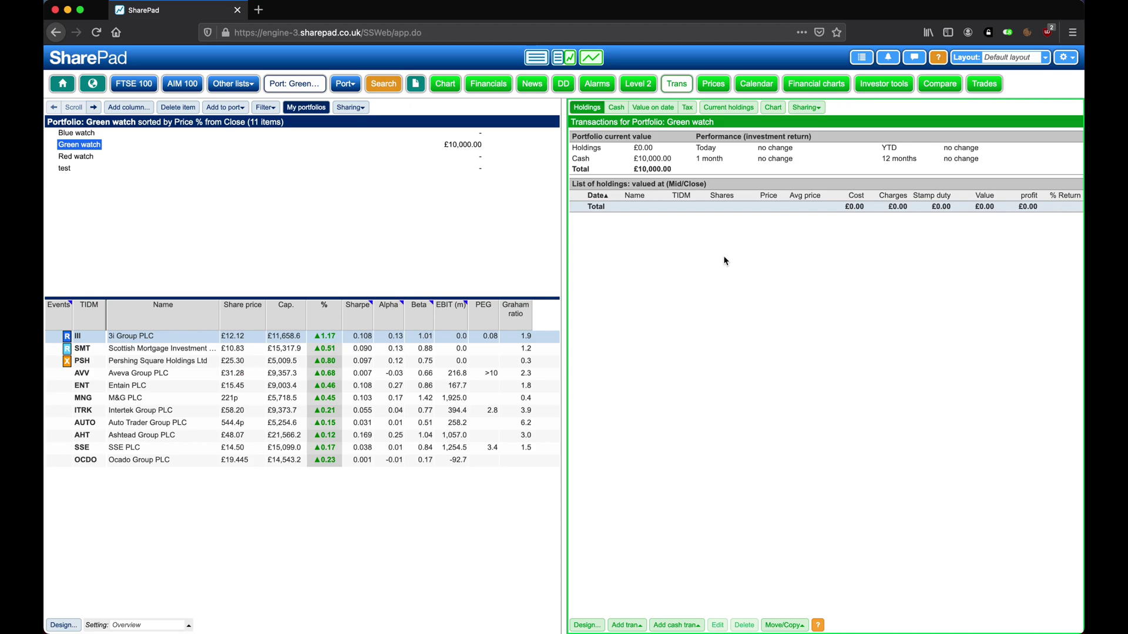
Buy 100 3i Group shares at £12.115 dated 11/05/2016.
left_click(625, 626)
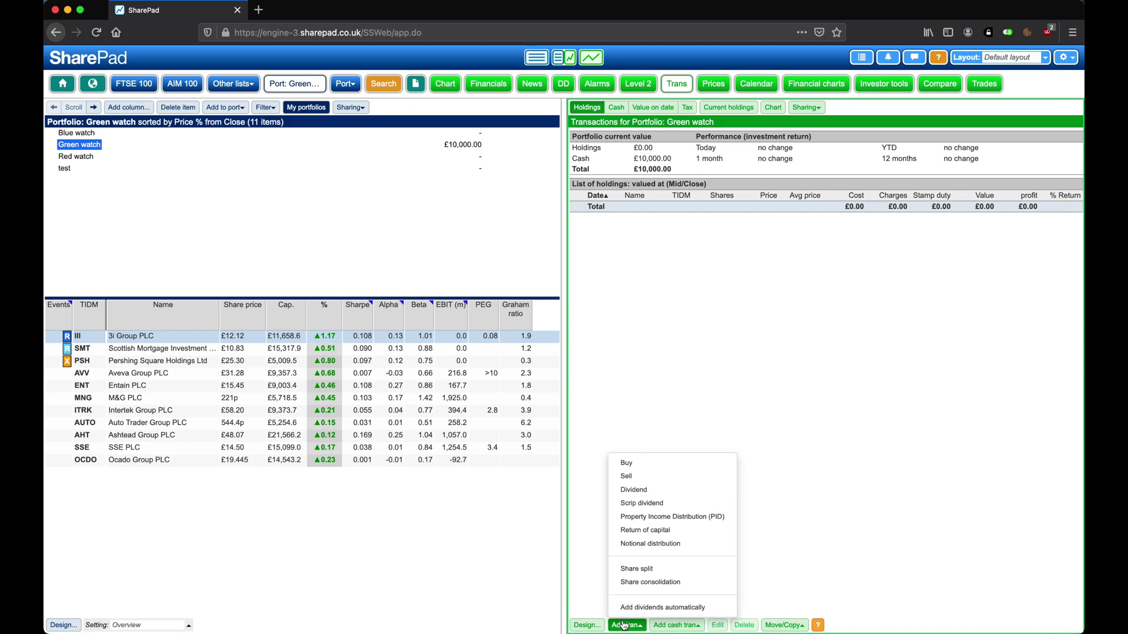
left_click(628, 464)
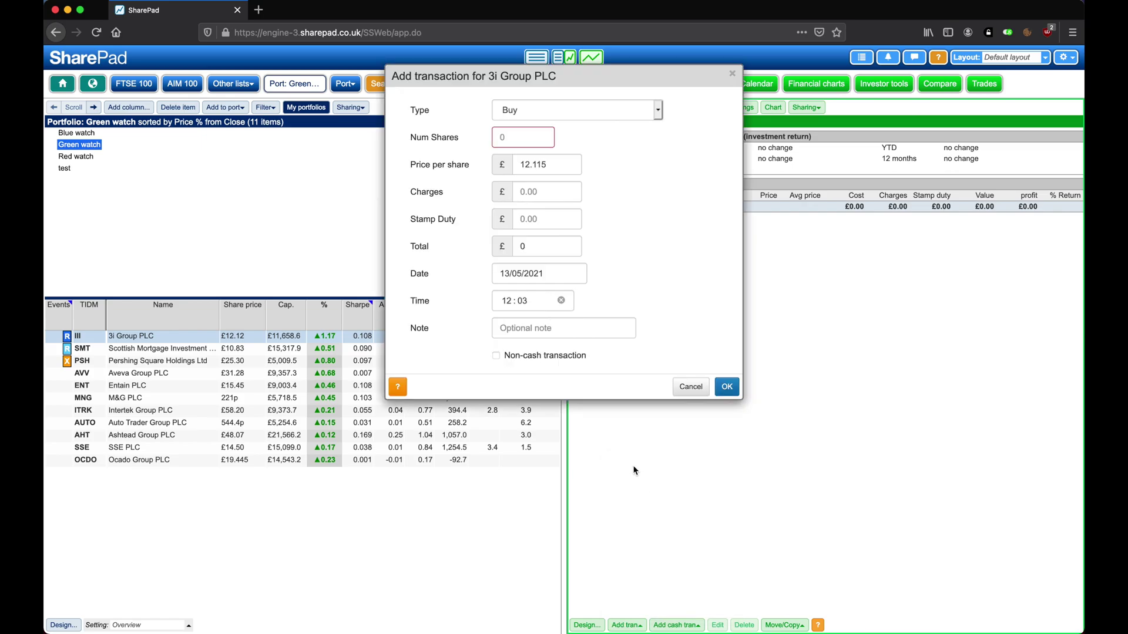
left_click(532, 141)
type("1")
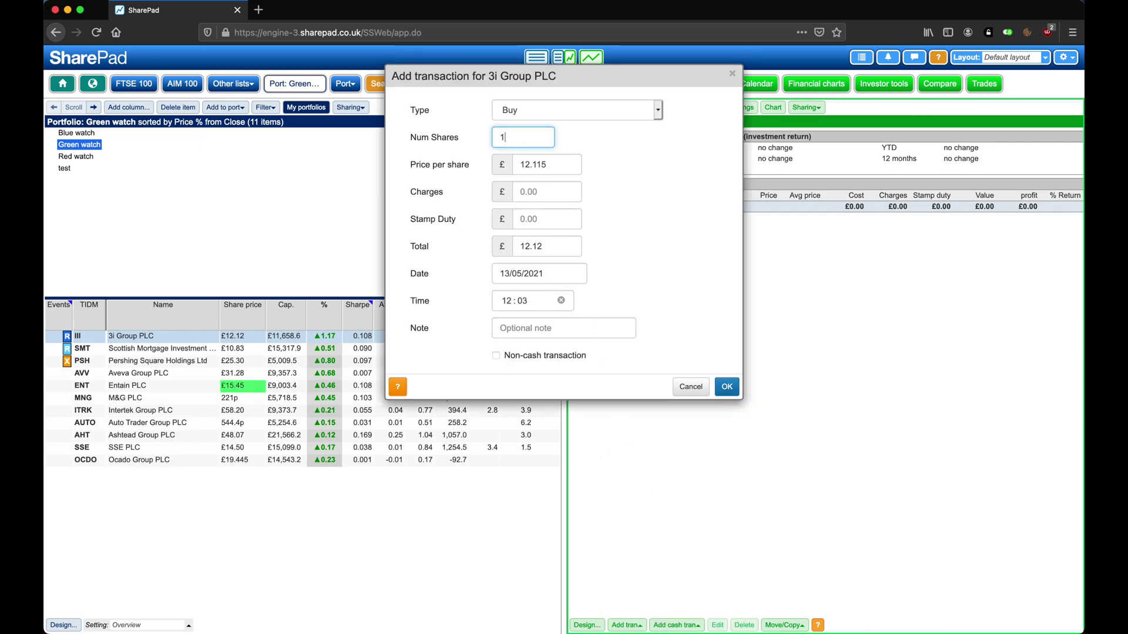
type("00")
left_click(549, 274)
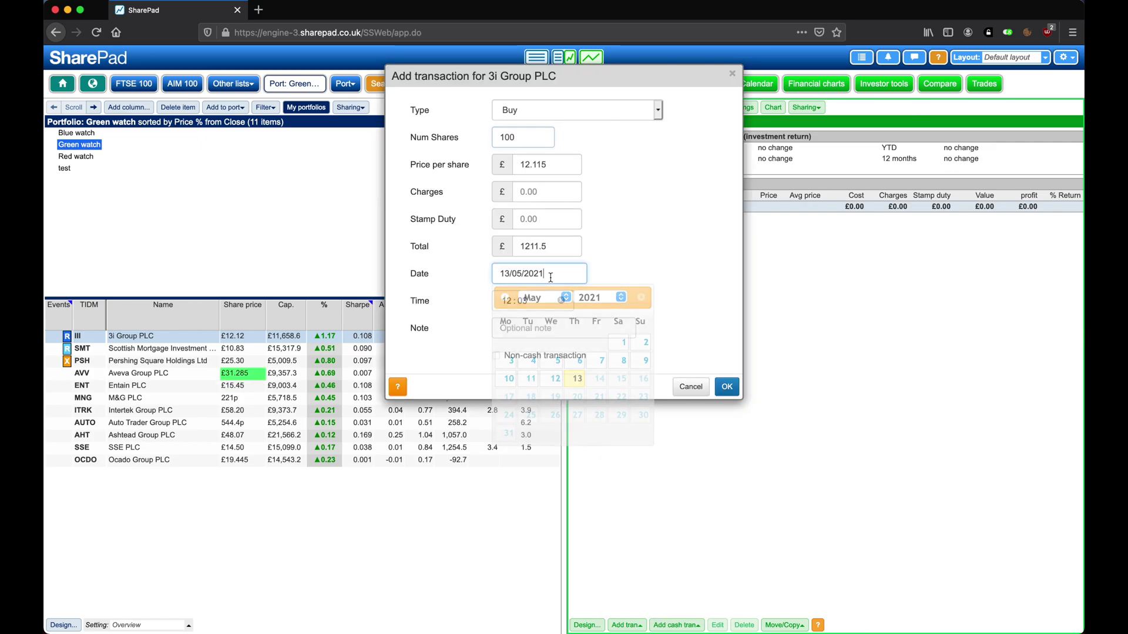
left_click(580, 300)
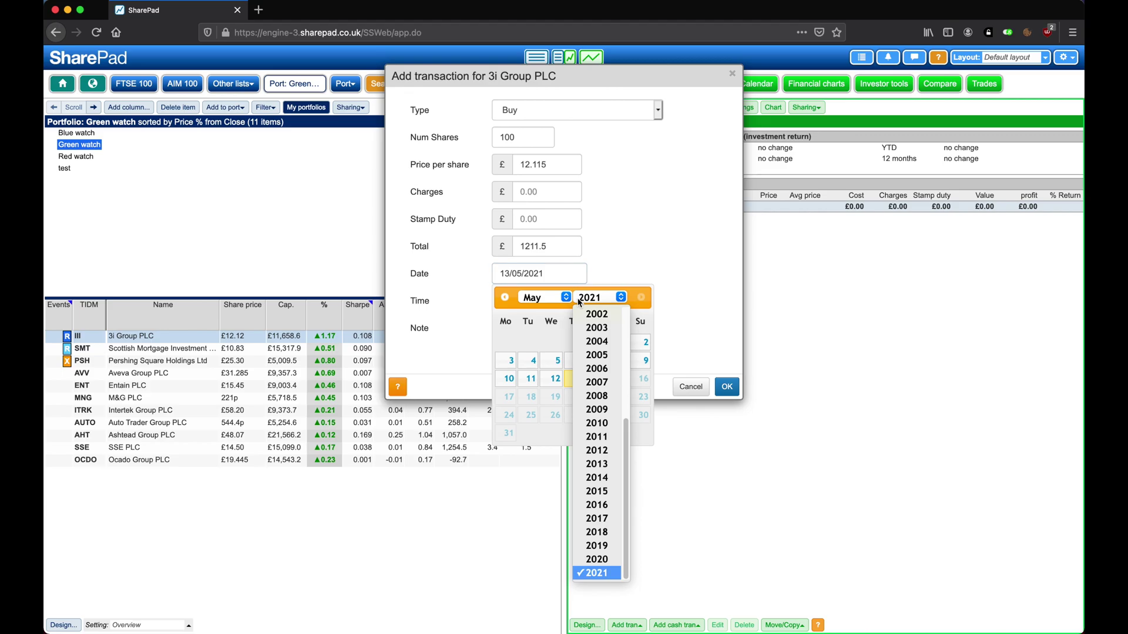
left_click(607, 509)
left_click(556, 379)
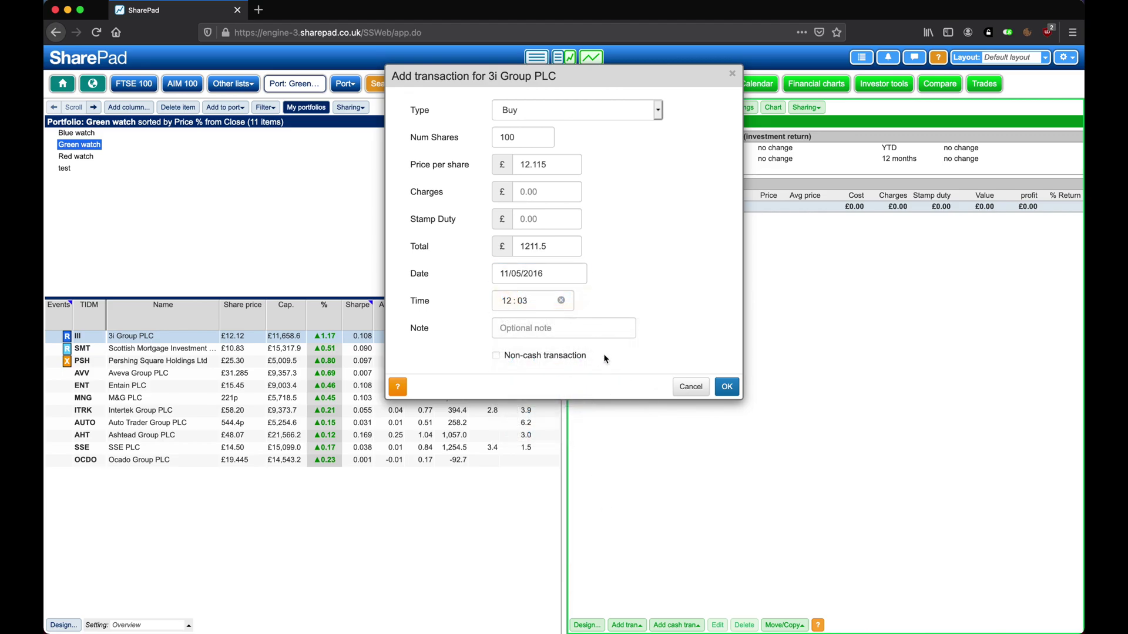
left_click(727, 387)
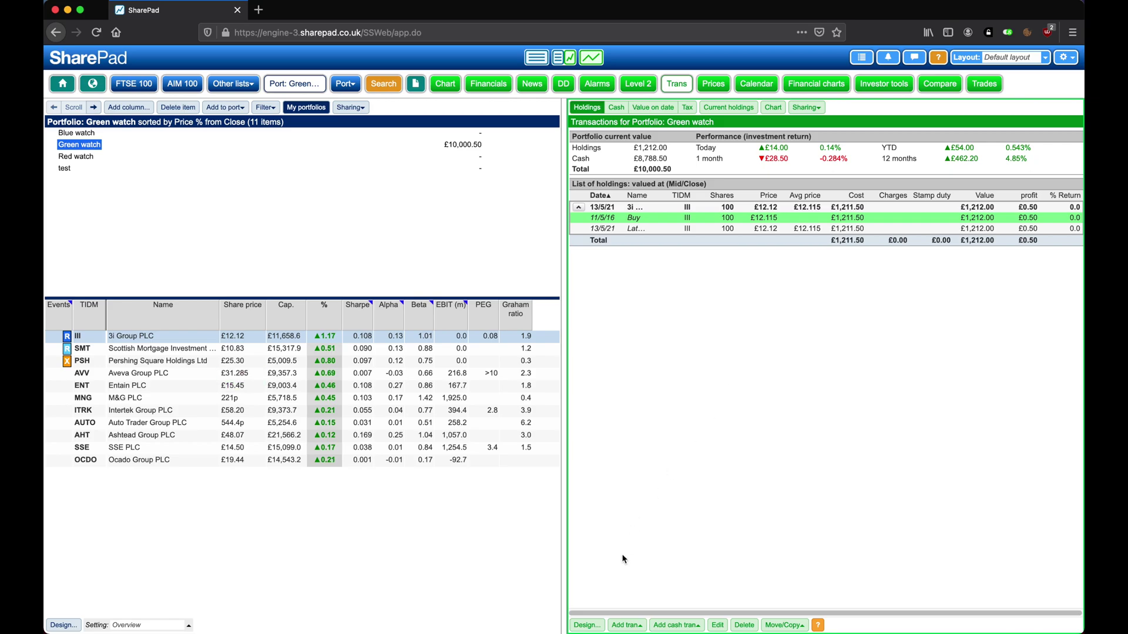
Check for 3i Group dividends since 15/05/2015 and add all ten found.
left_click(629, 625)
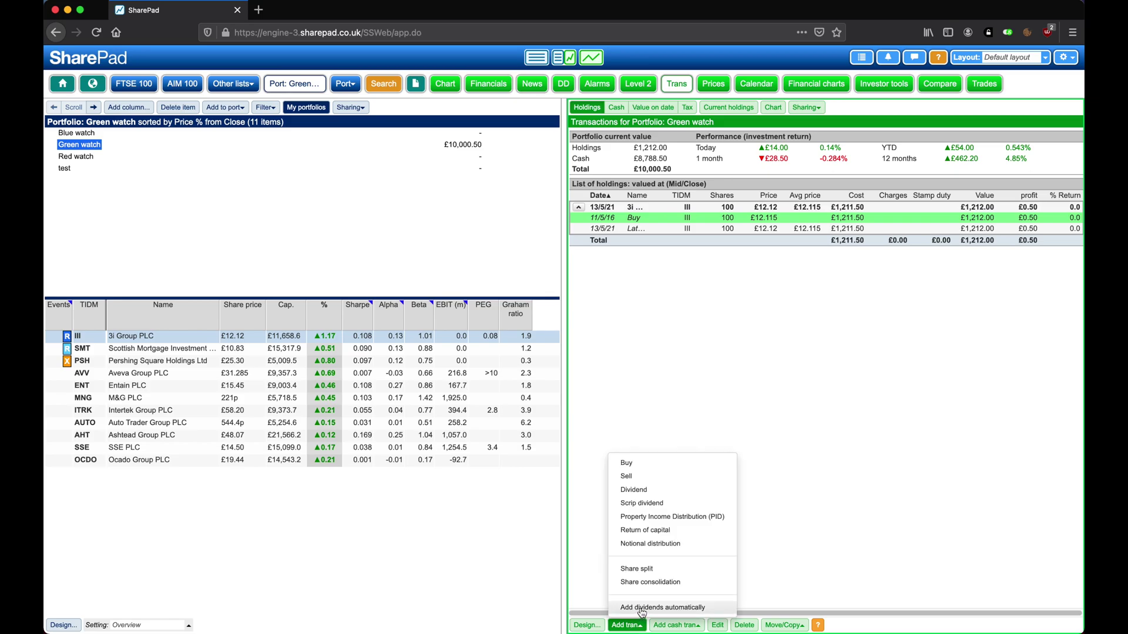
left_click(643, 608)
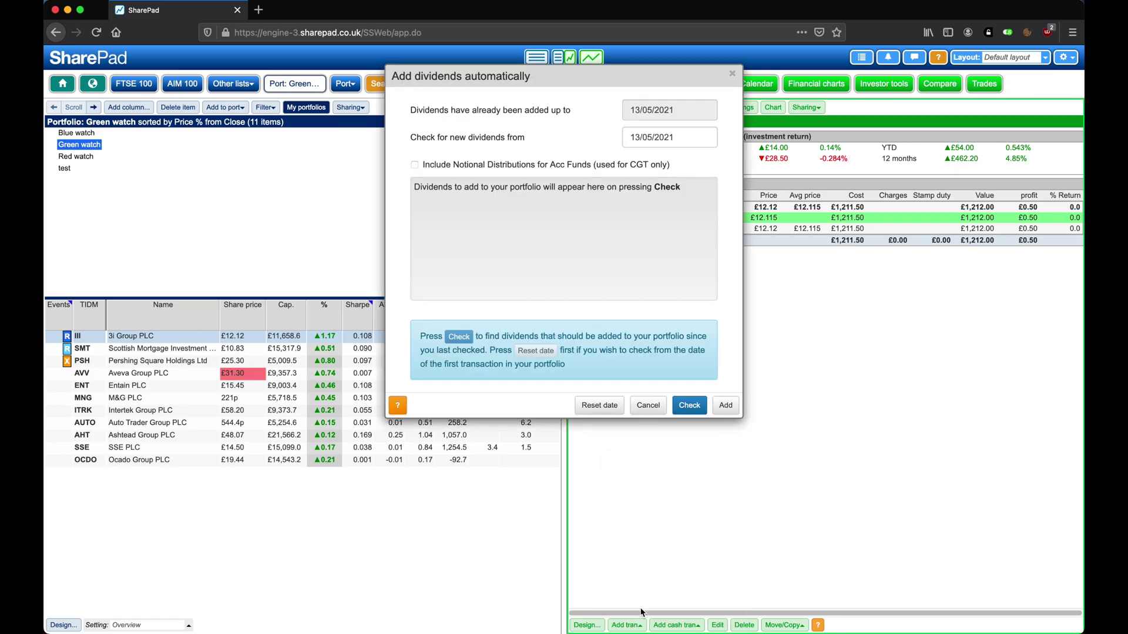
left_click(599, 405)
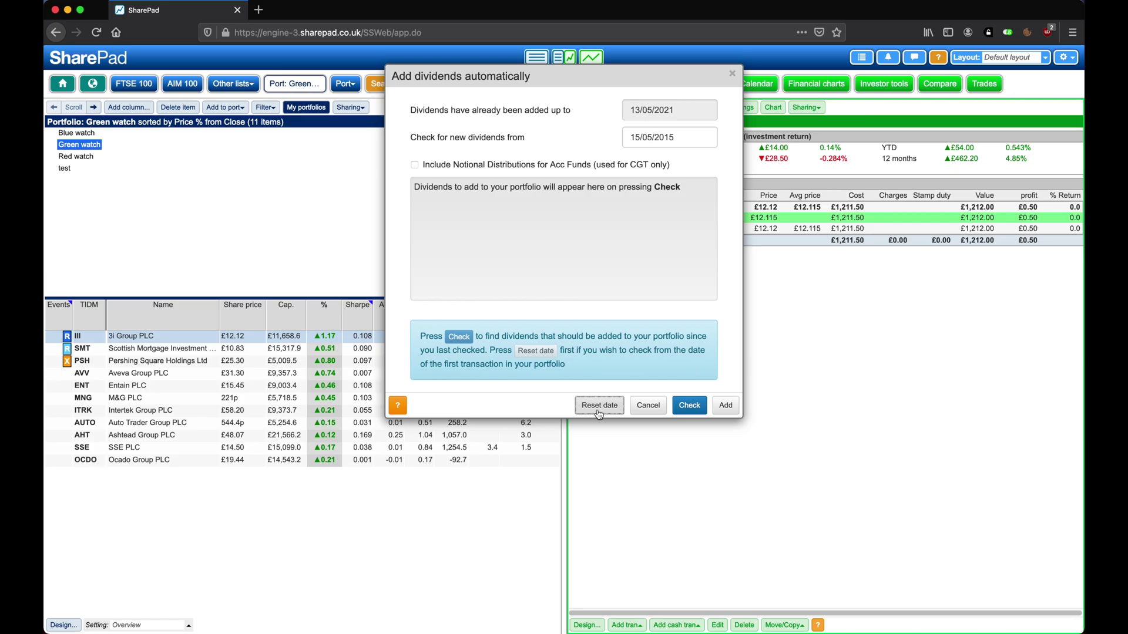
left_click(690, 405)
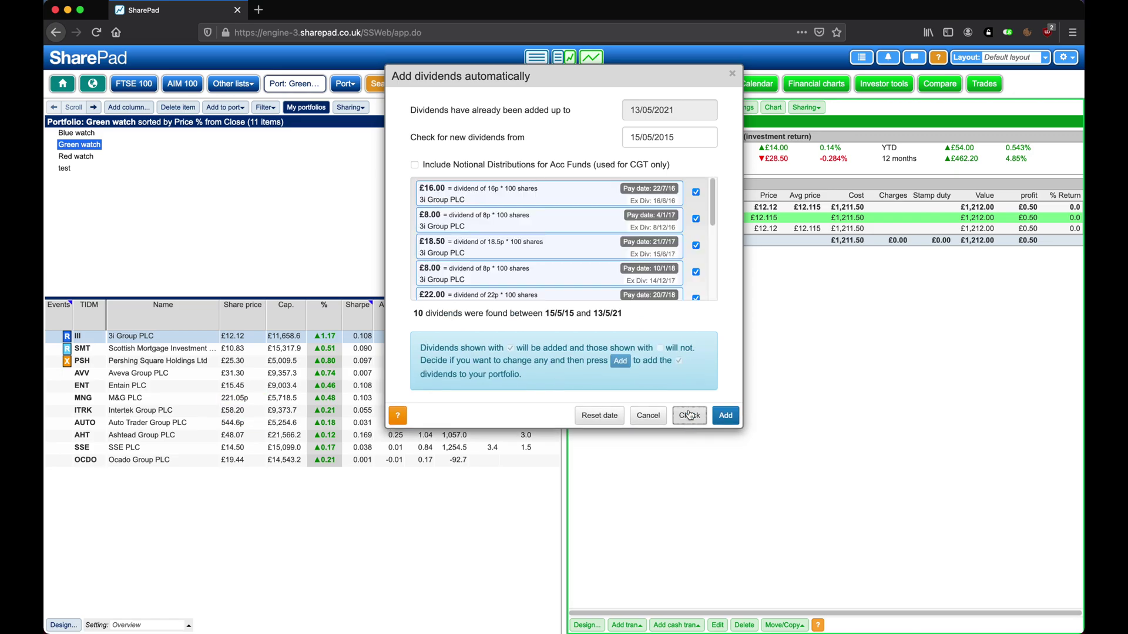
scroll(647, 229, "down", 3)
scroll(647, 229, "up", 3)
left_click(725, 415)
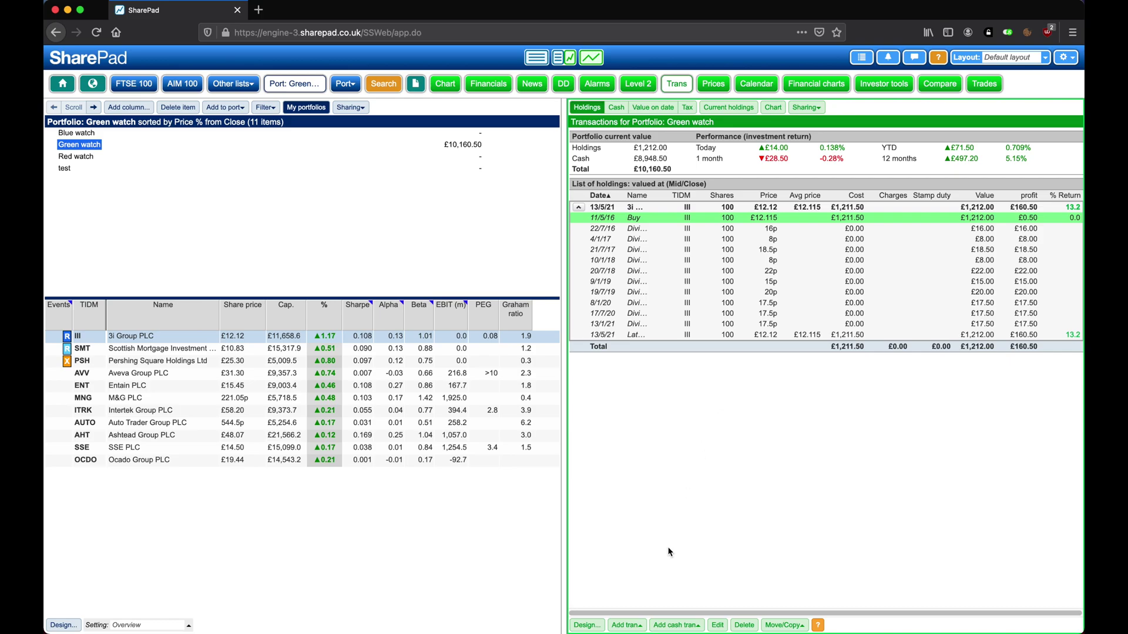
Record a 3i Group dividend of 0.10 per share (£10) dated 13/05/2021.
left_click(627, 625)
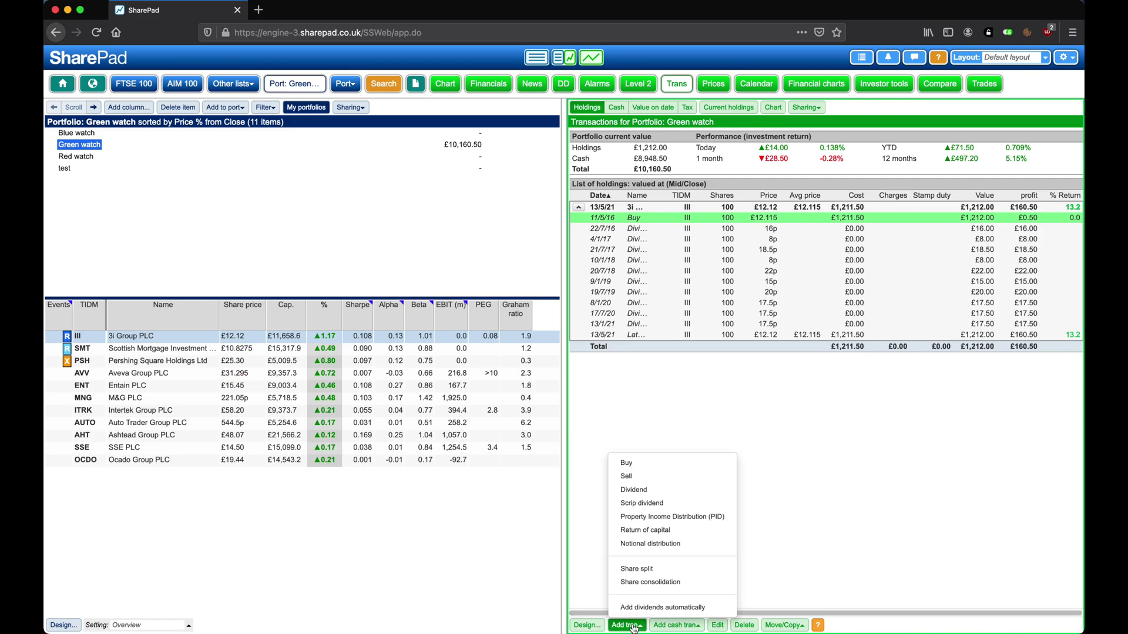
left_click(634, 490)
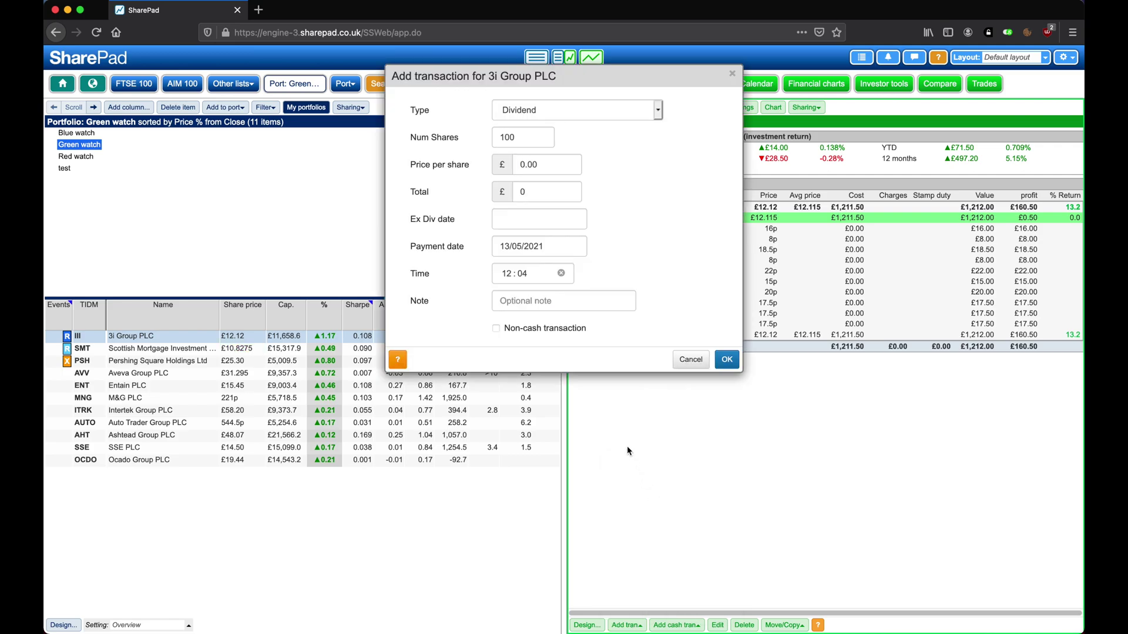
left_click(546, 164)
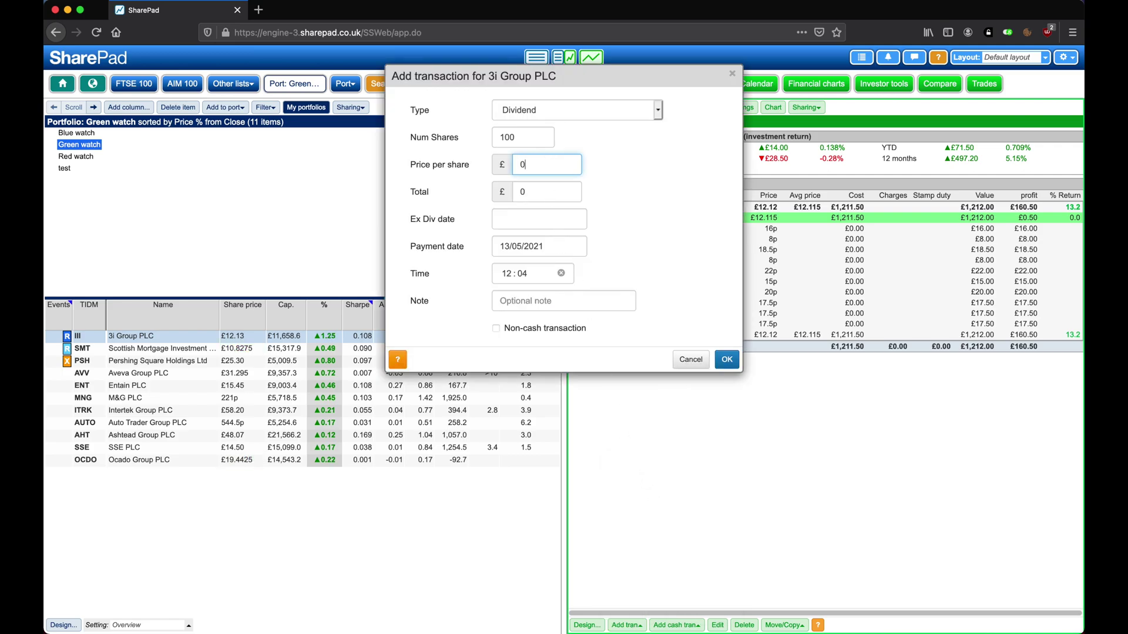
type(".1")
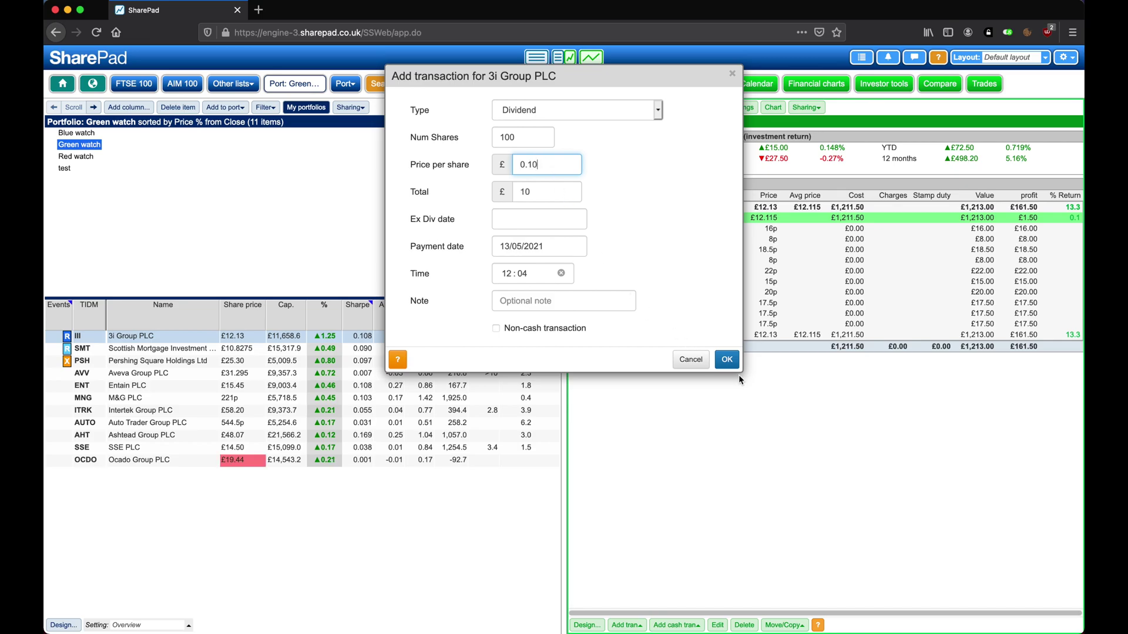
left_click(733, 361)
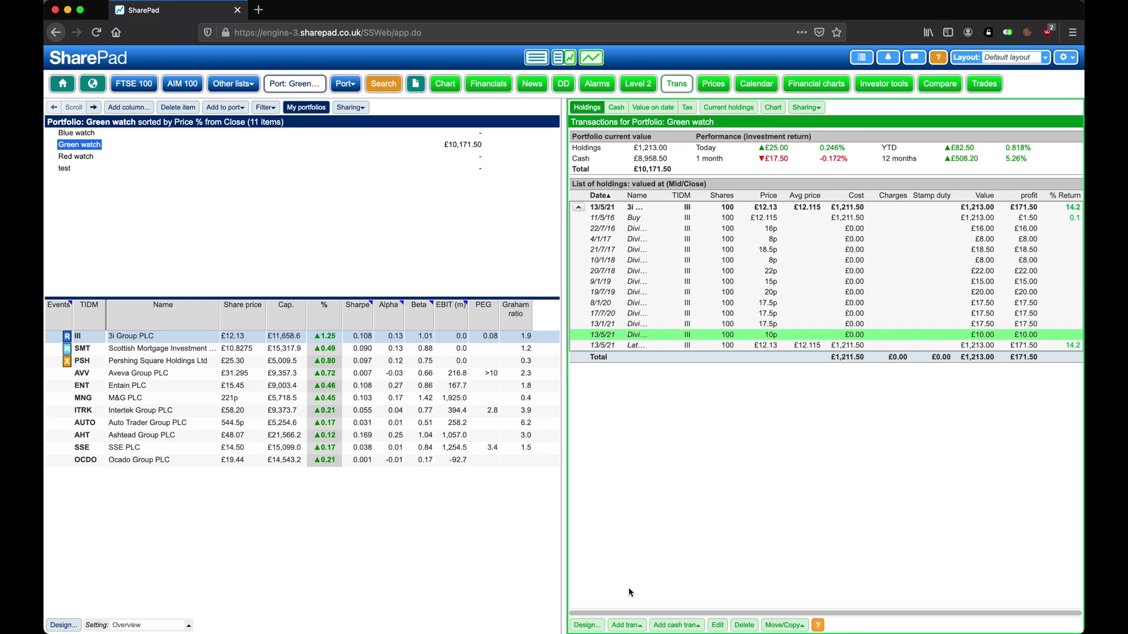
Sell all 100 3i Group shares at 12.125 on 13/05/2021.
left_click(630, 625)
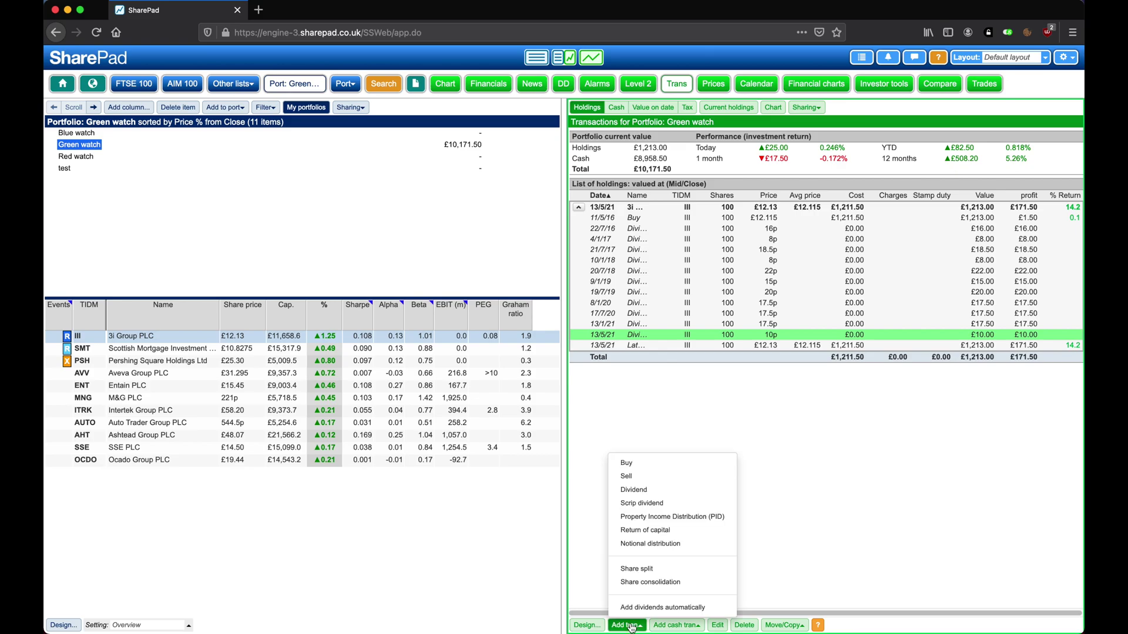
left_click(635, 480)
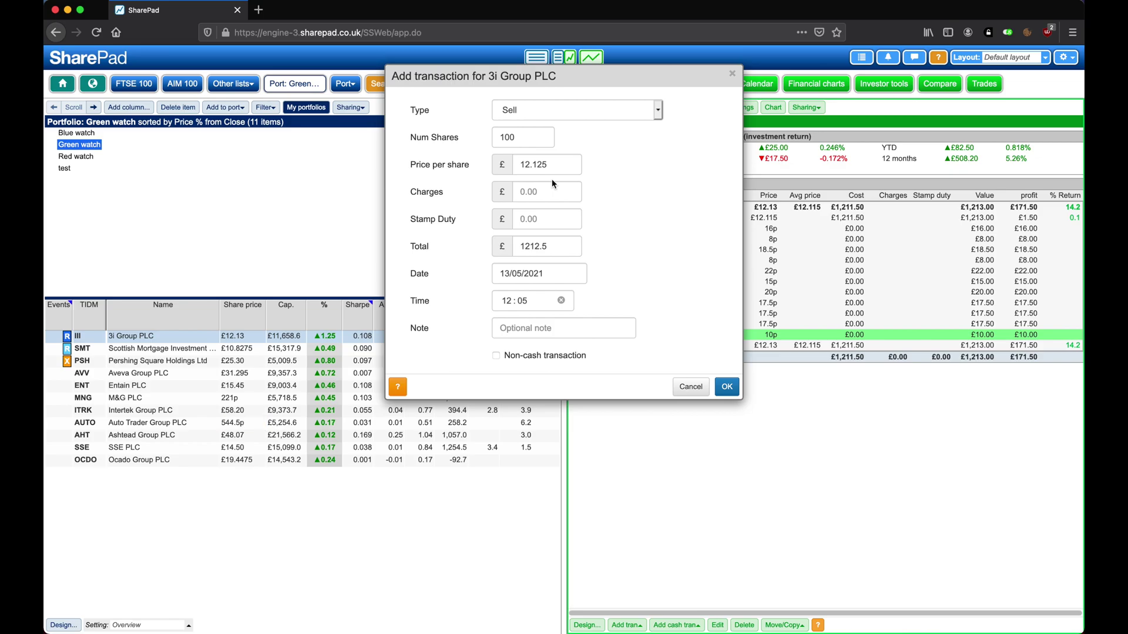
left_click(727, 387)
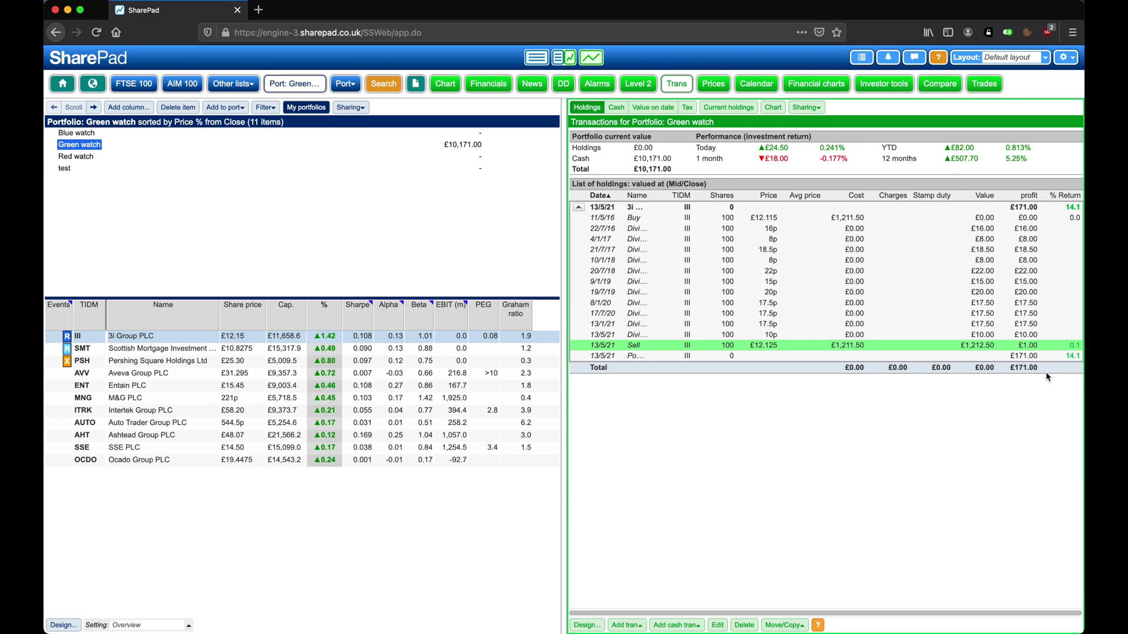
Add £10 of charges to the 3i Group sale transaction.
left_click(718, 625)
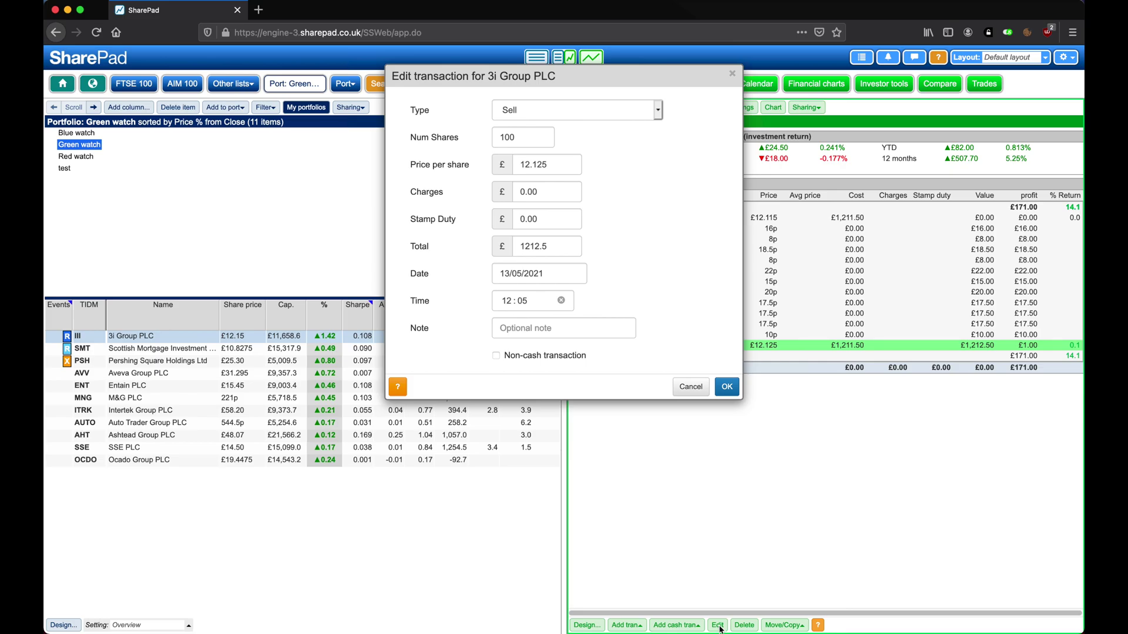
left_click(564, 192)
type("10")
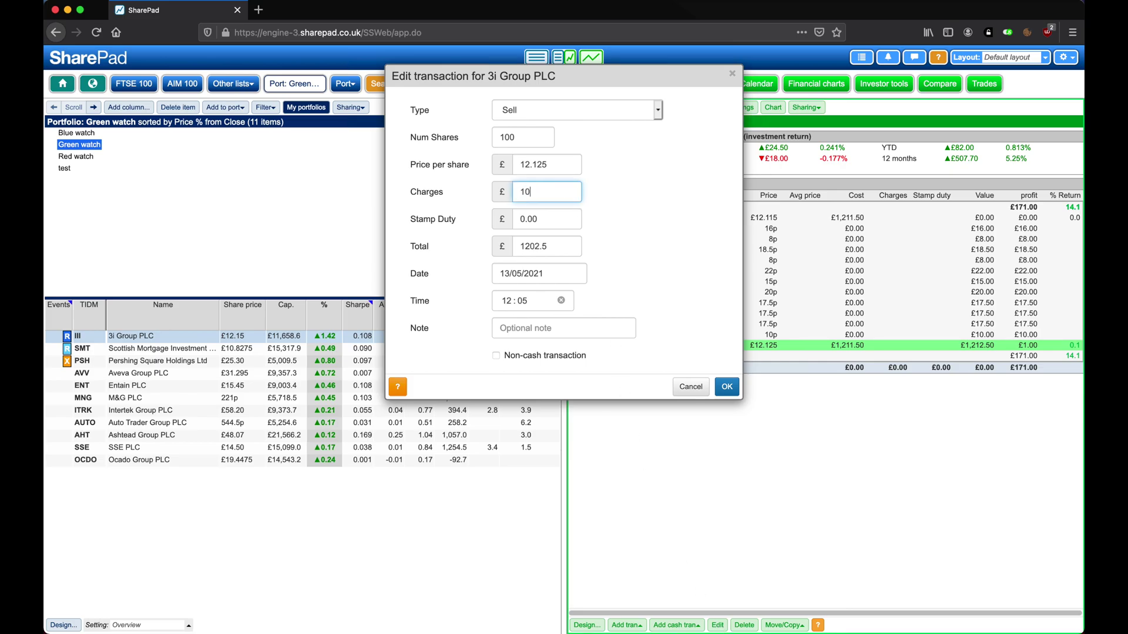
left_click(722, 384)
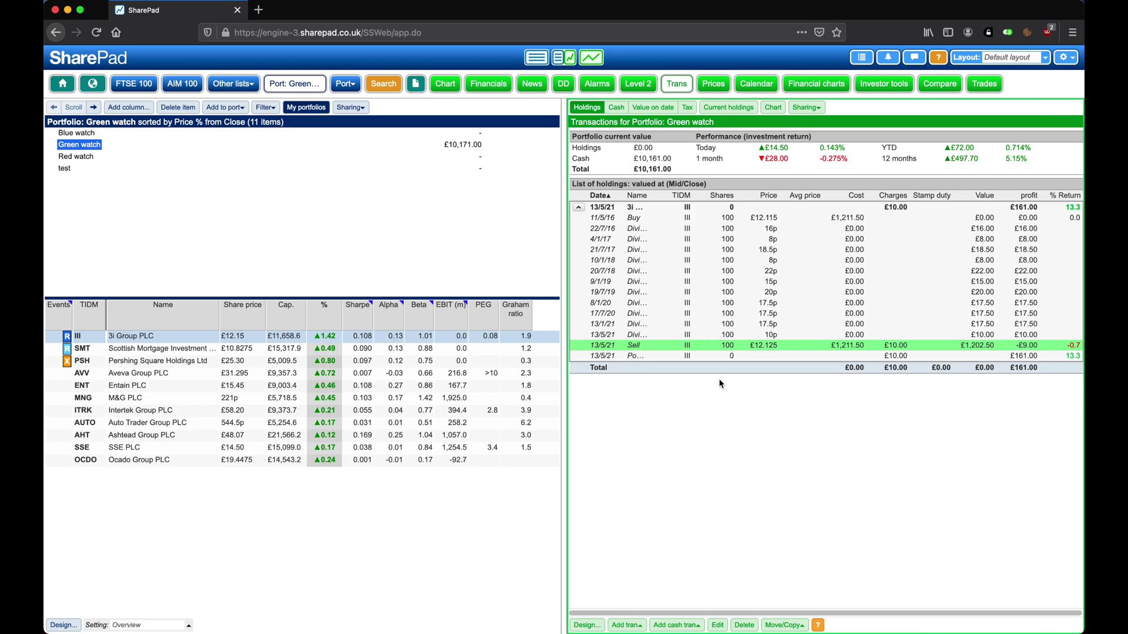
Delete the 10p dividend dated 13/5/21 and dismiss the undo notice.
left_click(641, 336)
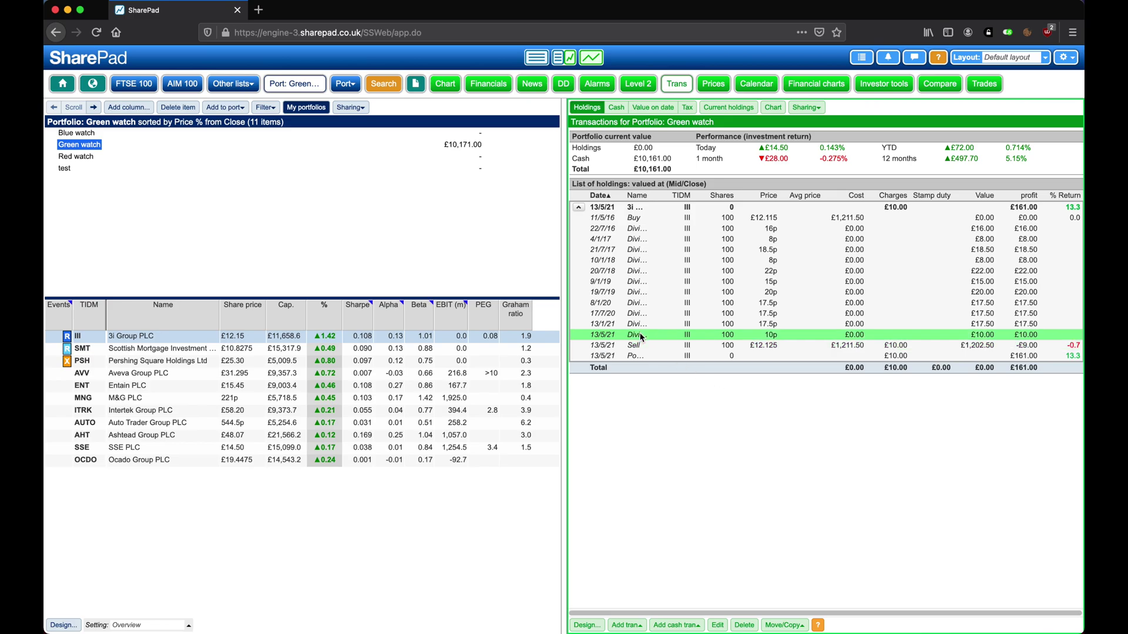
left_click(743, 625)
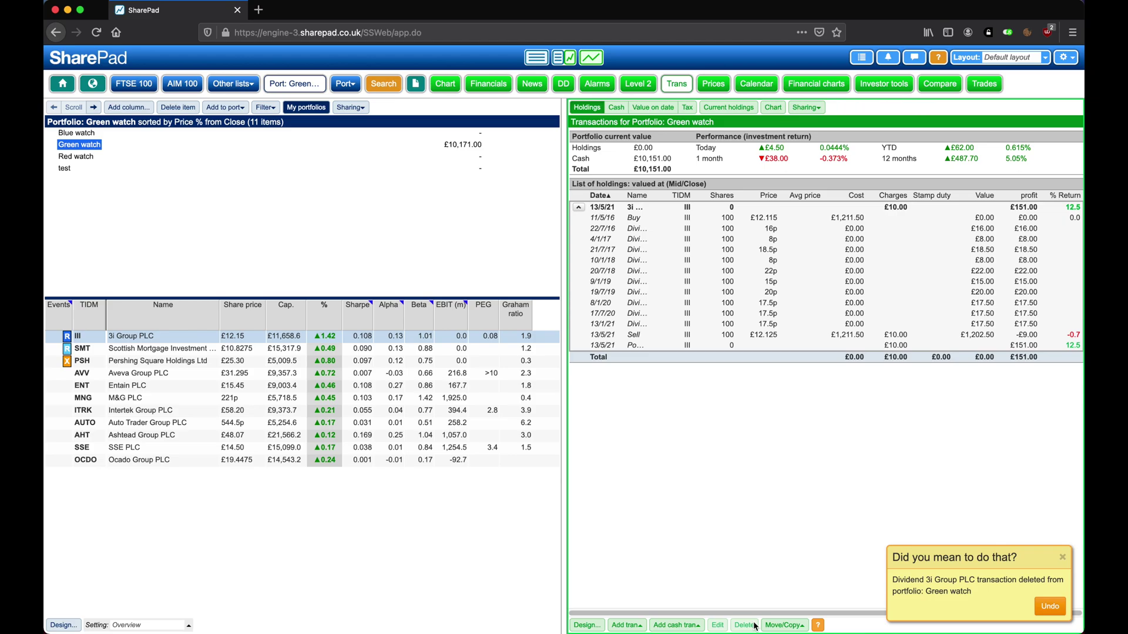
left_click(1064, 559)
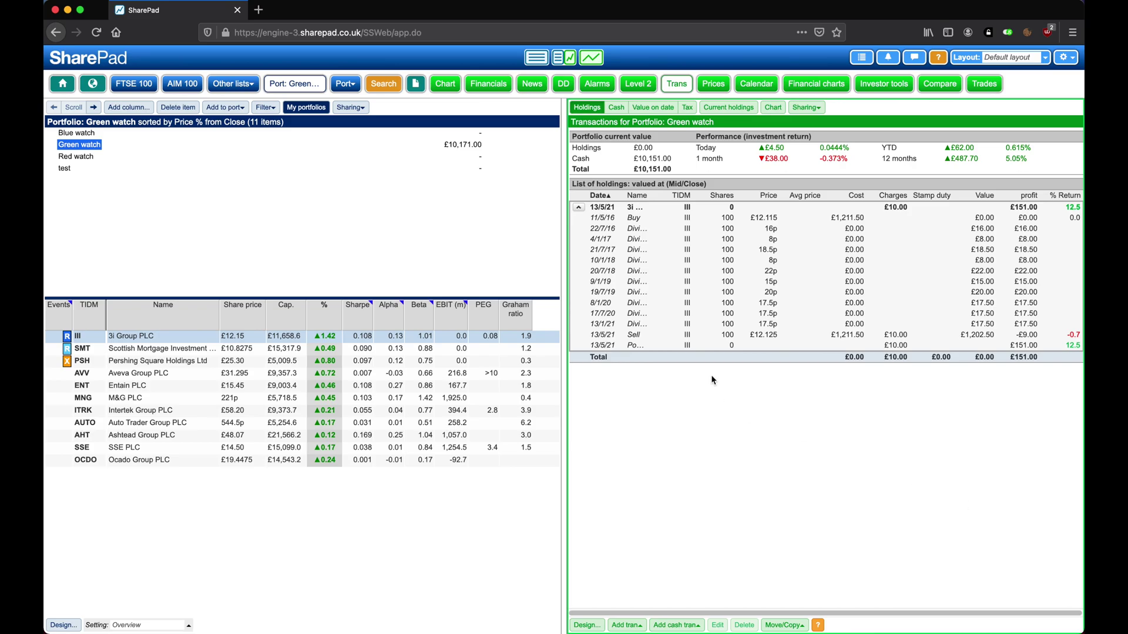
Move the 3i Group transaction set into Red watch, then expand that holding in Red watch.
left_click(645, 209)
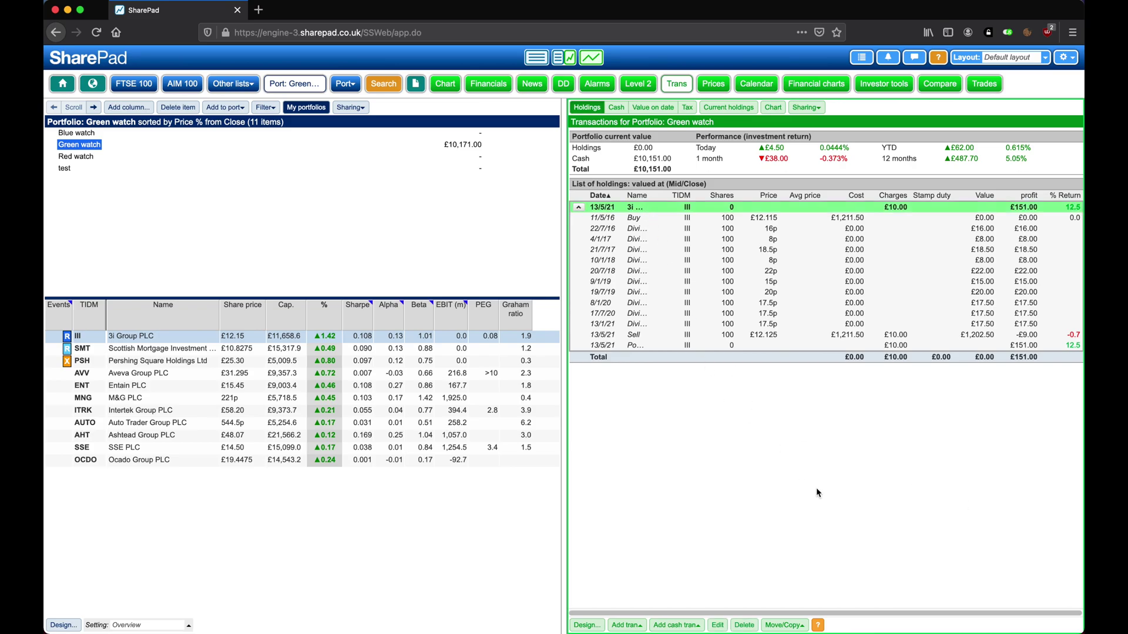
left_click(793, 626)
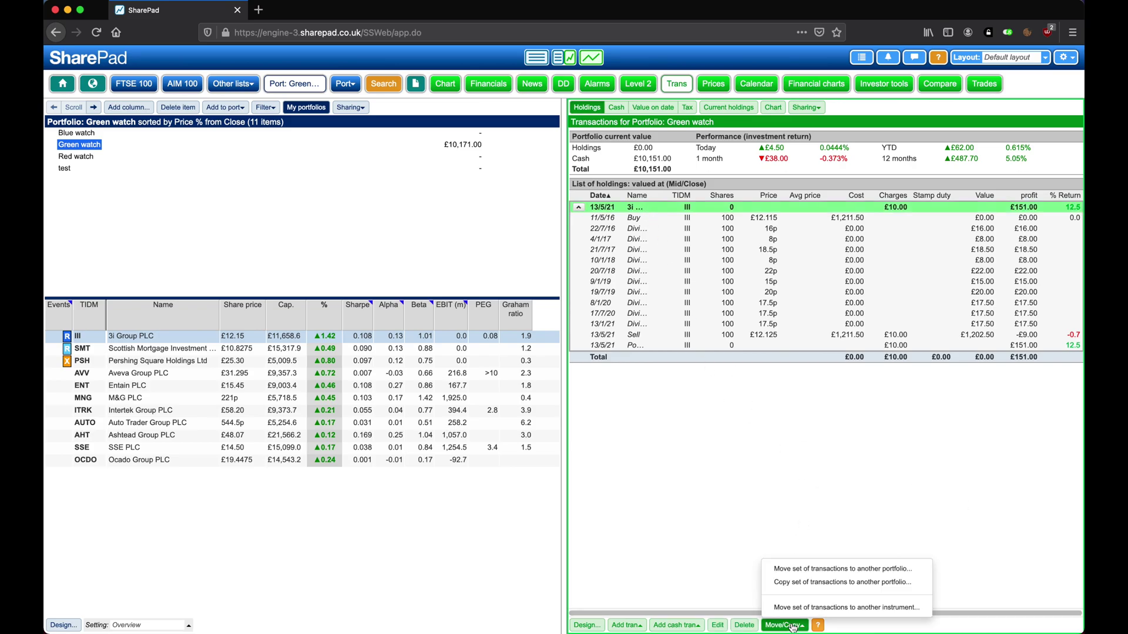
left_click(828, 570)
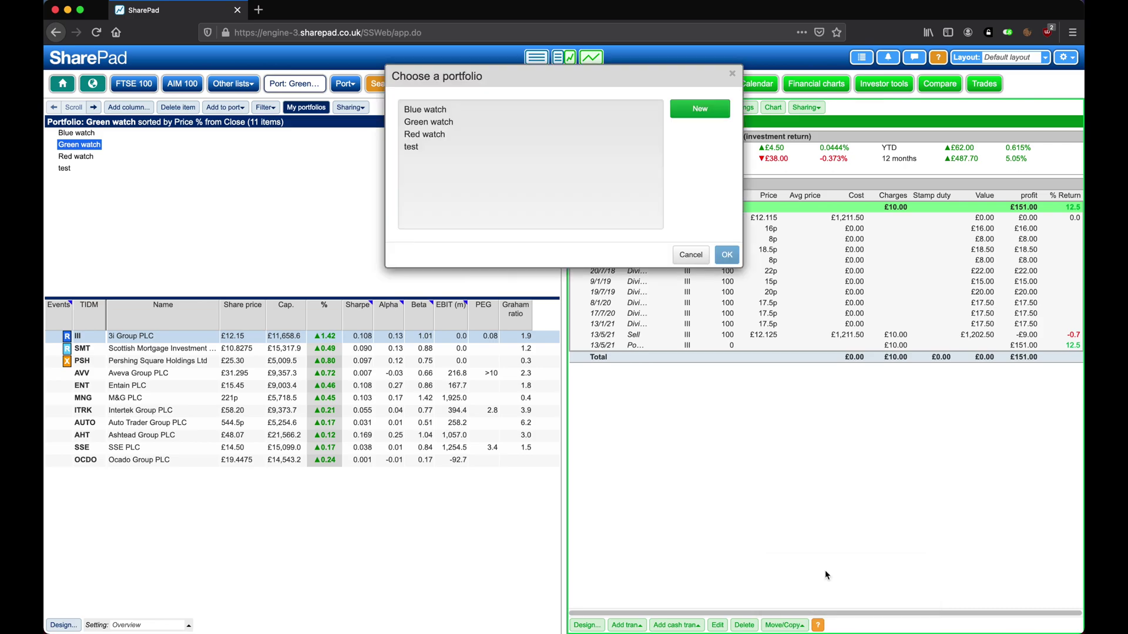
left_click(437, 134)
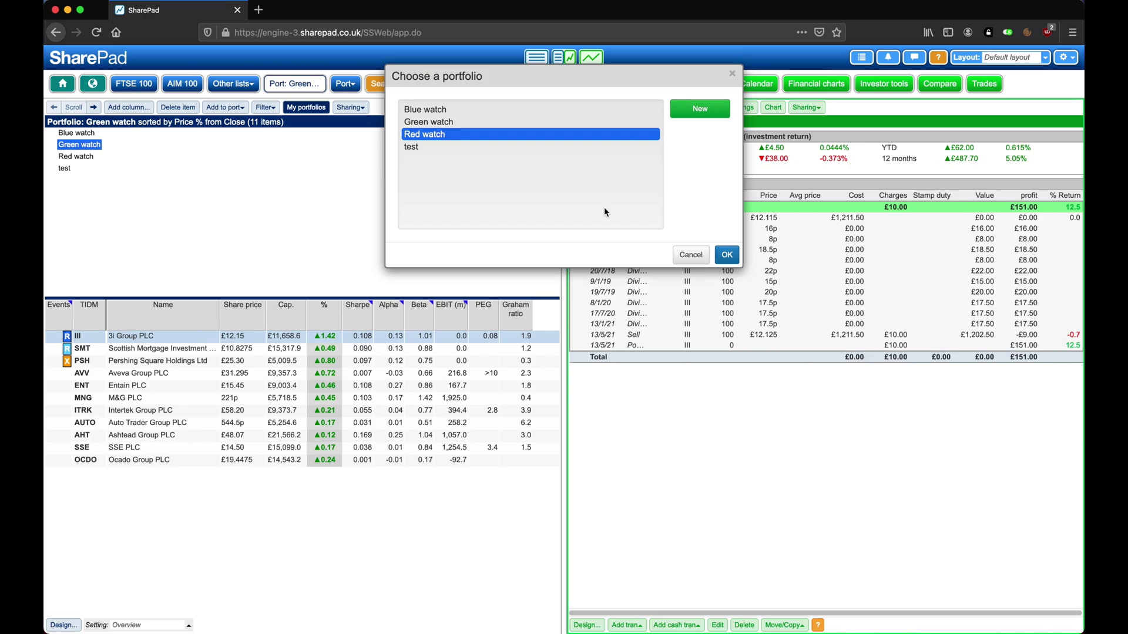
left_click(726, 255)
left_click(76, 156)
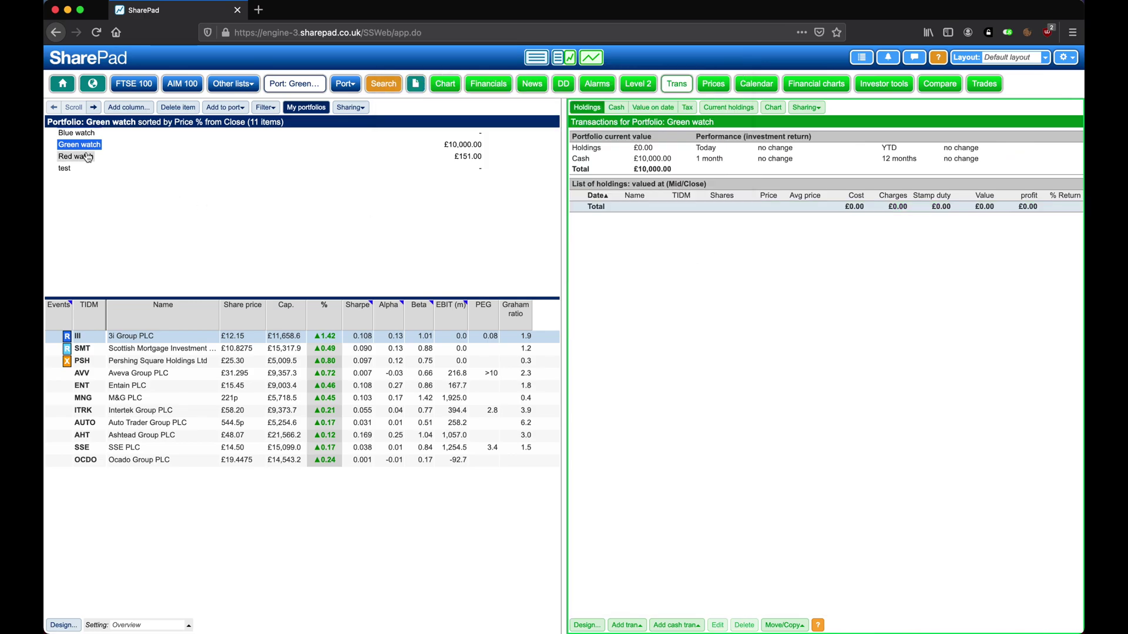
left_click(578, 208)
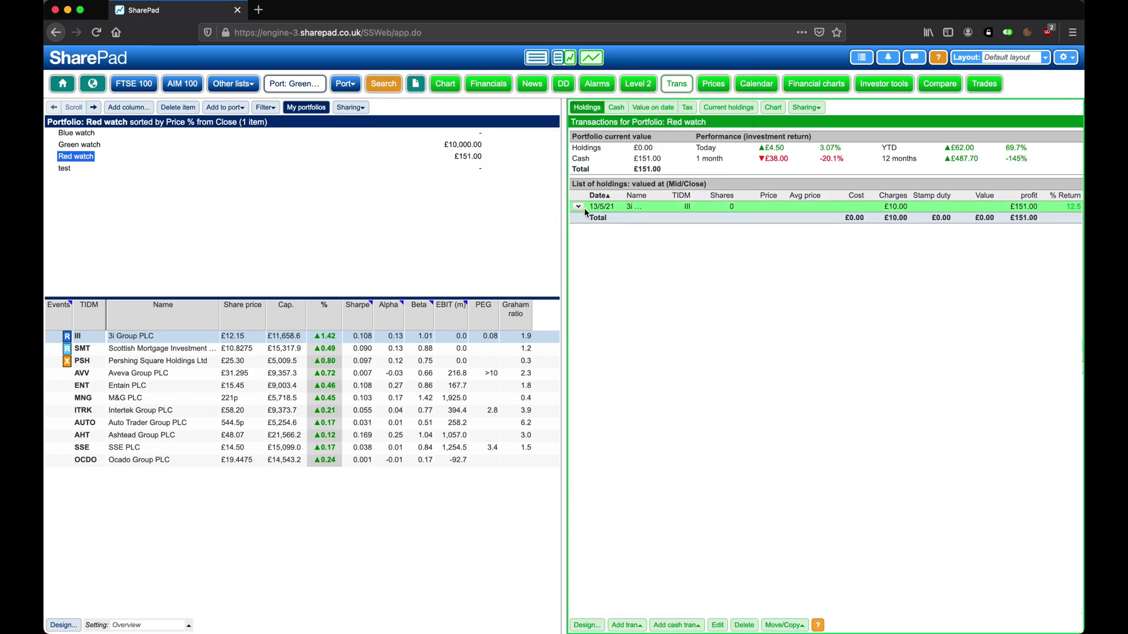